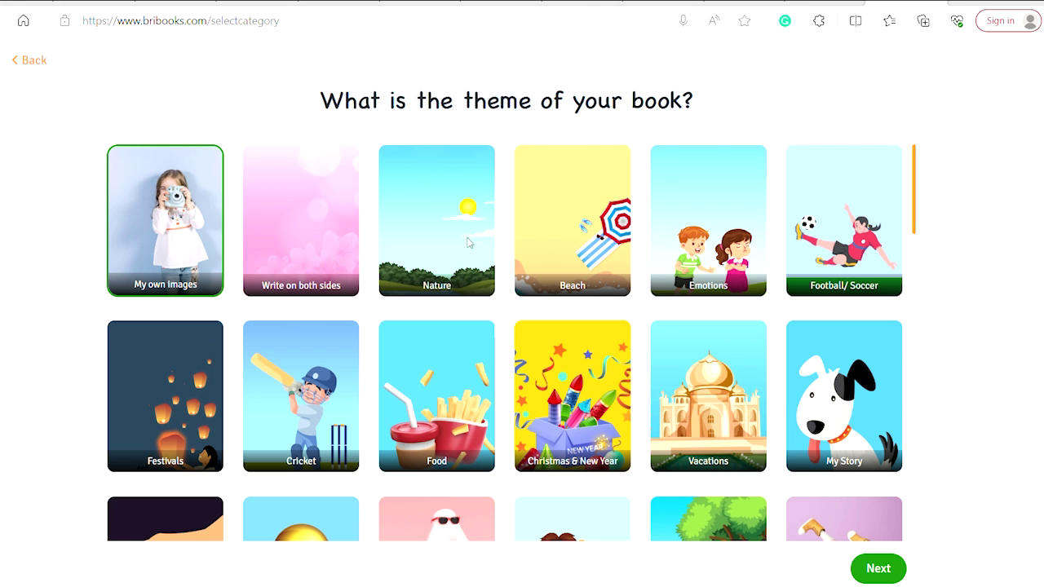
# Step: Look through the available book themes, from Nature and Beach down to Market and Hospital
pyautogui.scroll(-1, 471, 242)
pyautogui.scroll(-3, 468, 242)
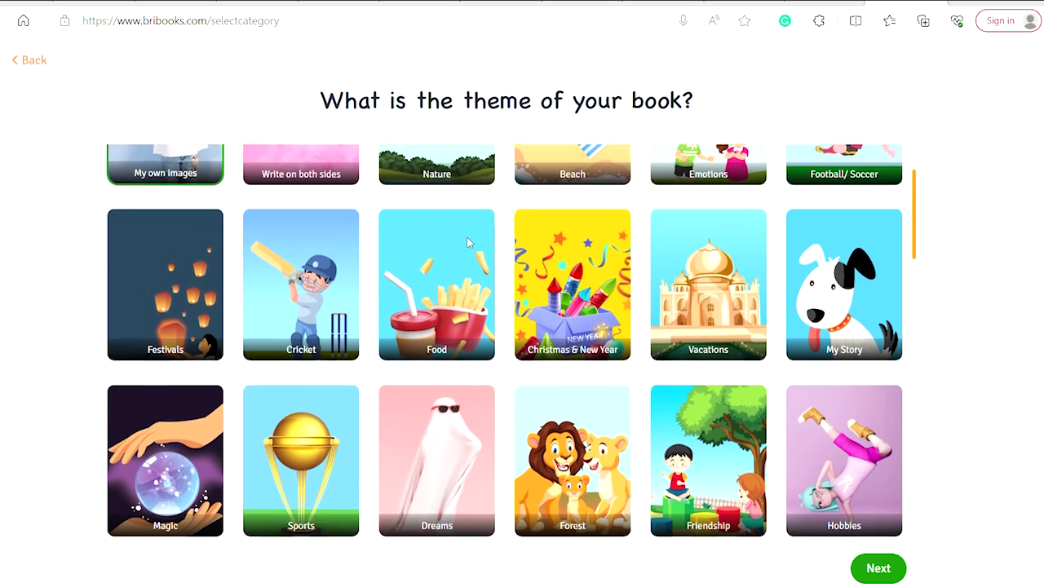
pyautogui.scroll(-3, 469, 242)
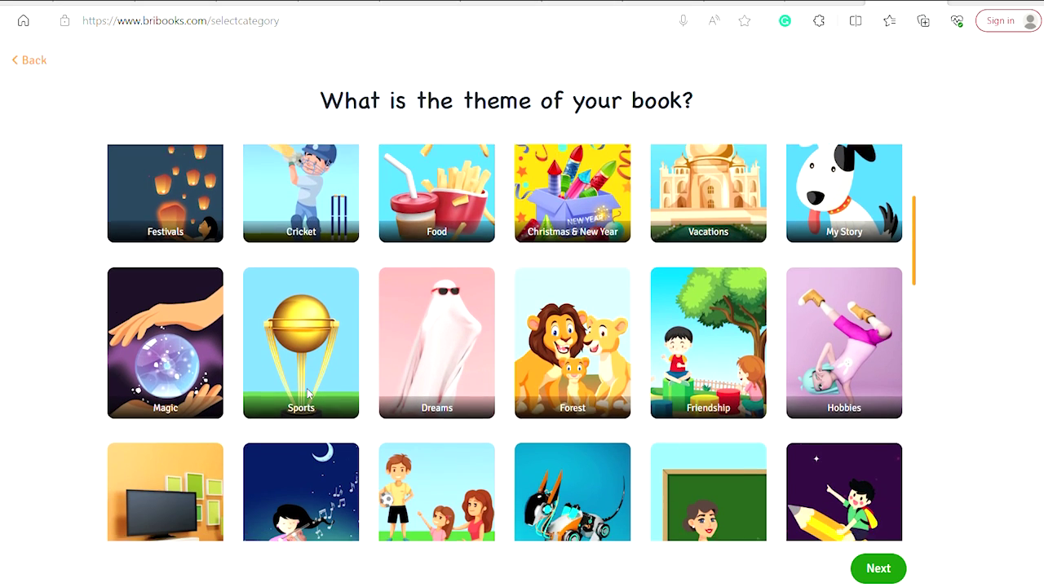
pyautogui.scroll(-9, 306, 387)
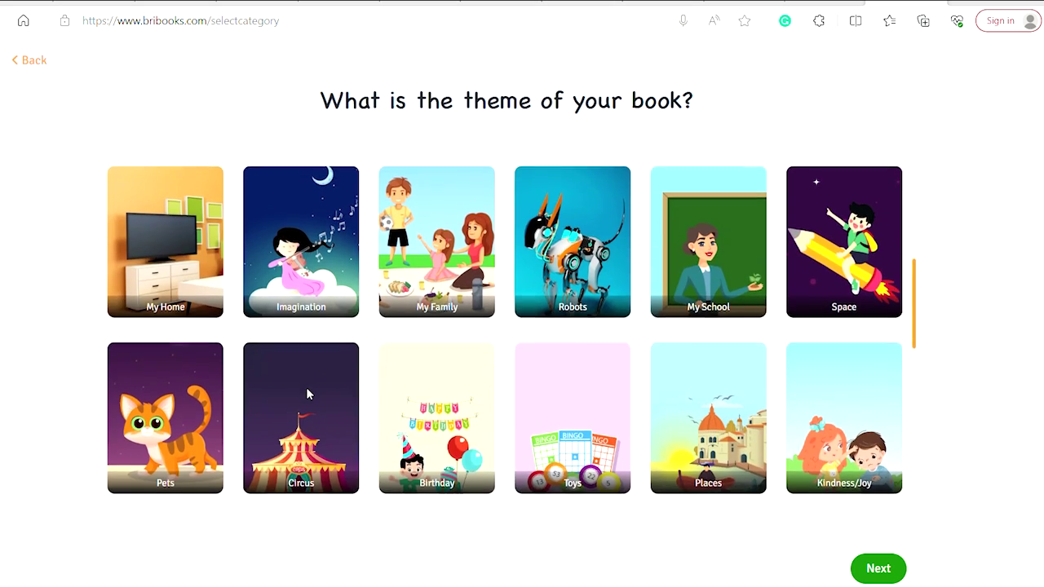
pyautogui.scroll(-6, 307, 388)
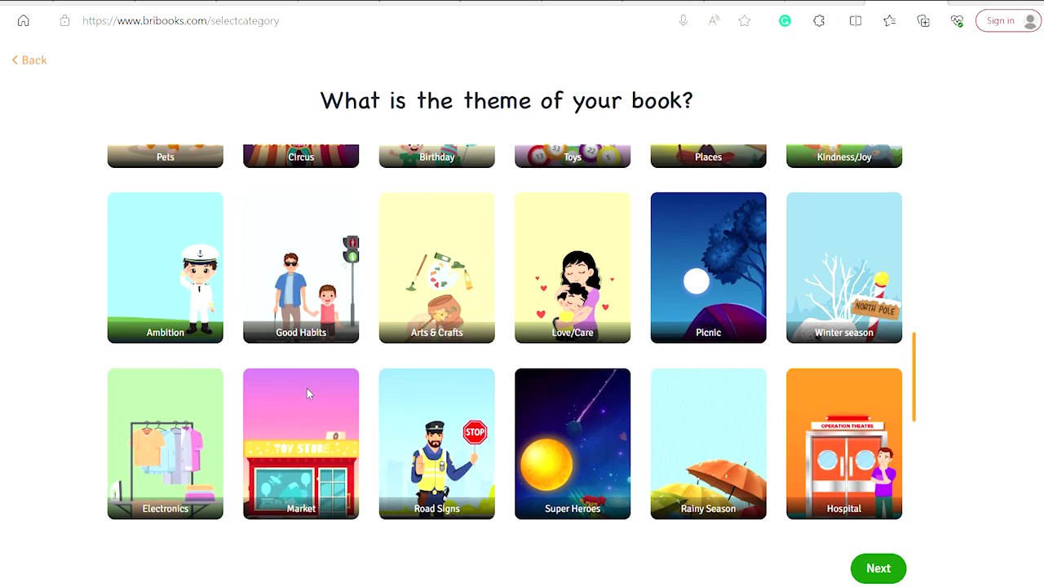
pyautogui.scroll(20, 307, 388)
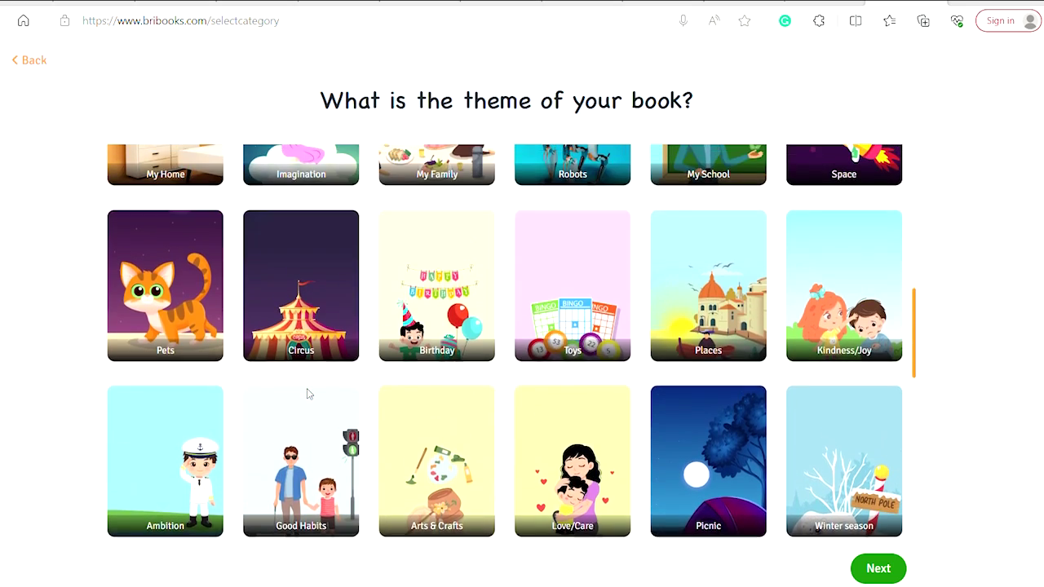
pyautogui.scroll(1, 308, 394)
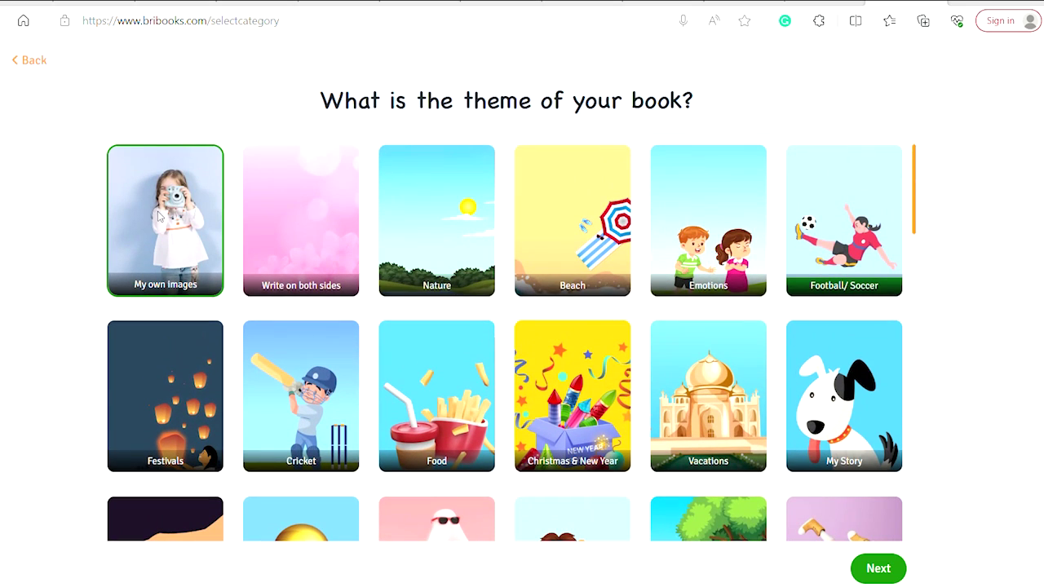
# Step: Choose the "Write on both sides" theme, continue to the book editor and dismiss the zoom notice
pyautogui.click(307, 230)
pyautogui.scroll(-6, 306, 230)
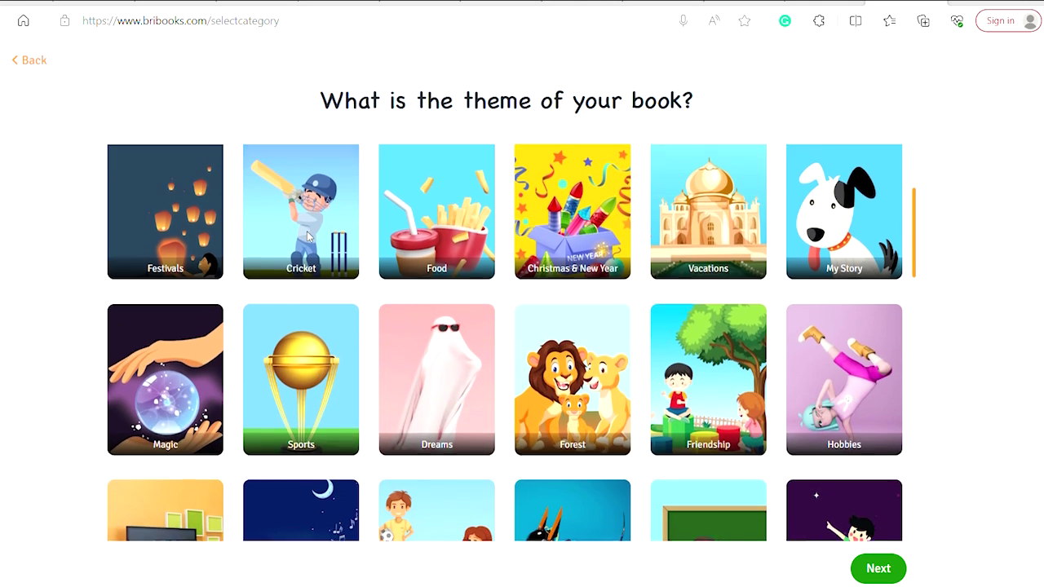
pyautogui.scroll(-3, 308, 236)
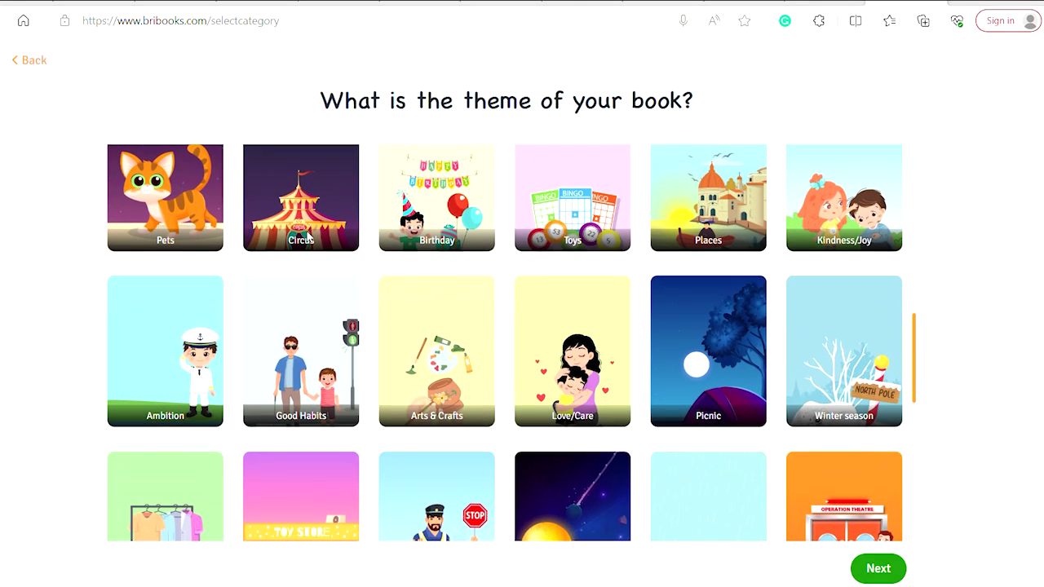
pyautogui.click(886, 573)
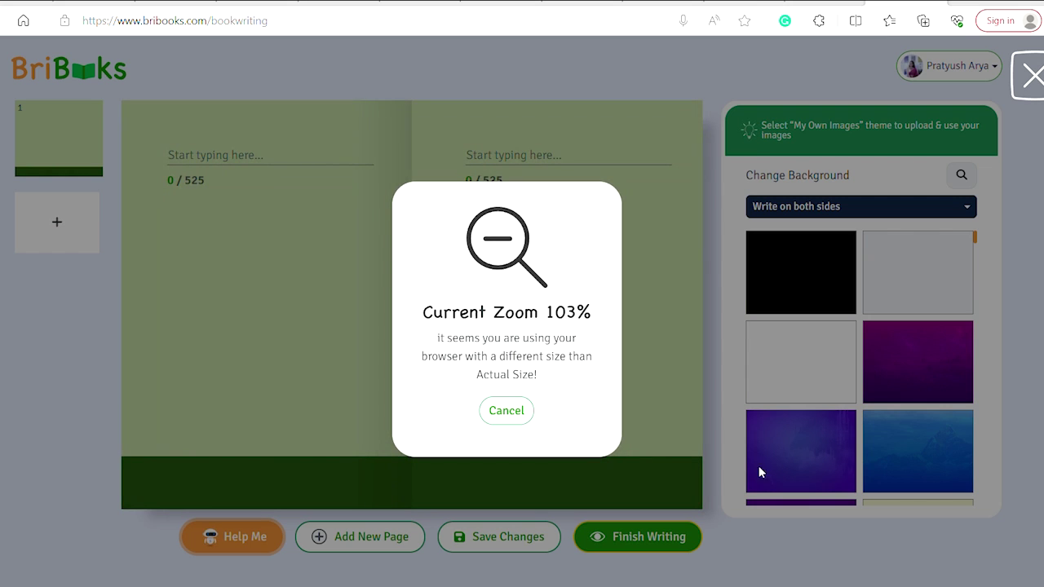
pyautogui.click(504, 412)
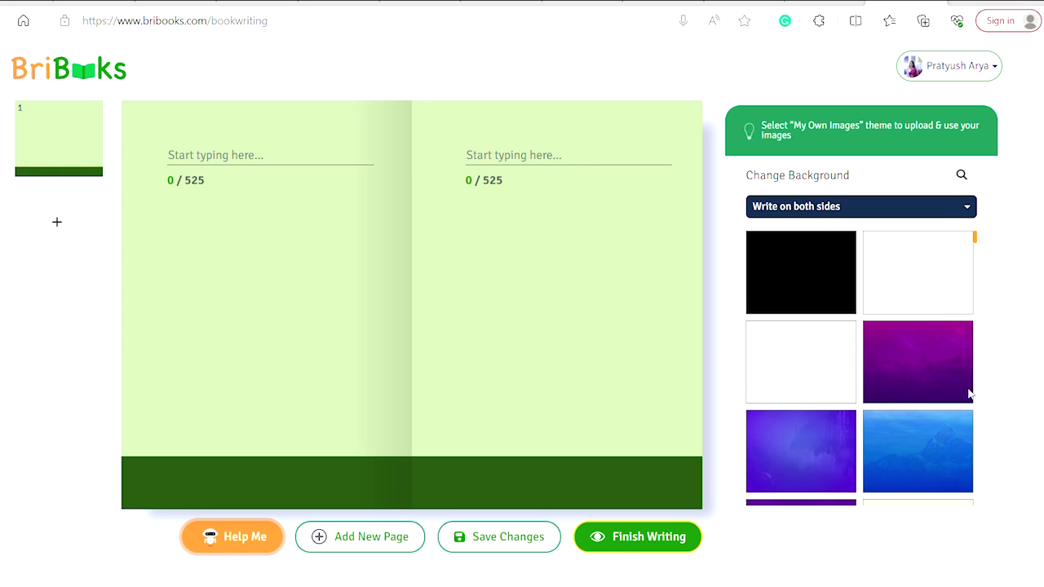
# Step: Set page 1's background to the blue mountain image from the "Write on both sides" collection
pyautogui.scroll(-4, 969, 392)
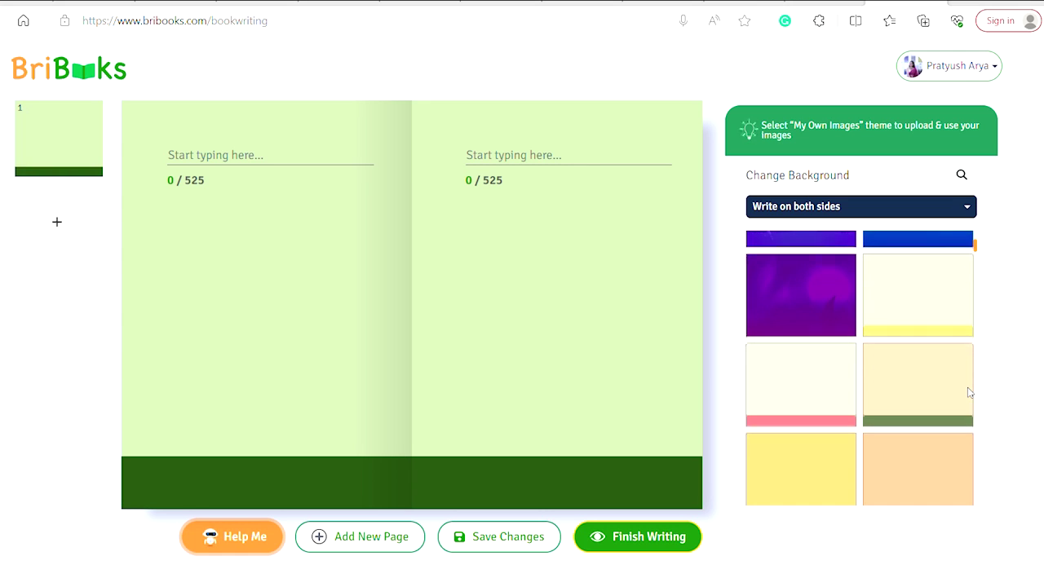
pyautogui.scroll(-3, 968, 393)
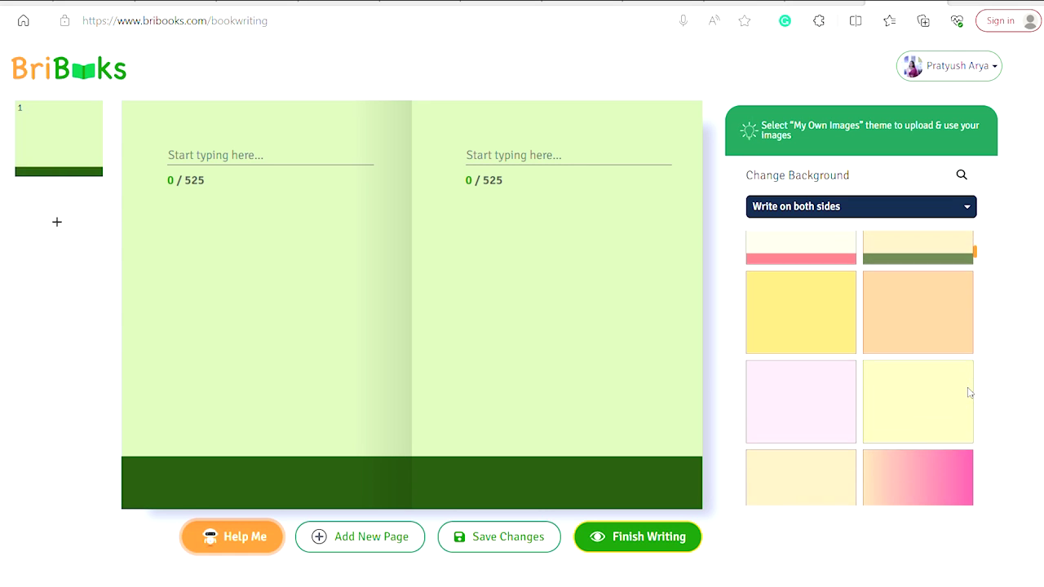
pyautogui.scroll(-2, 969, 393)
pyautogui.scroll(3, 969, 393)
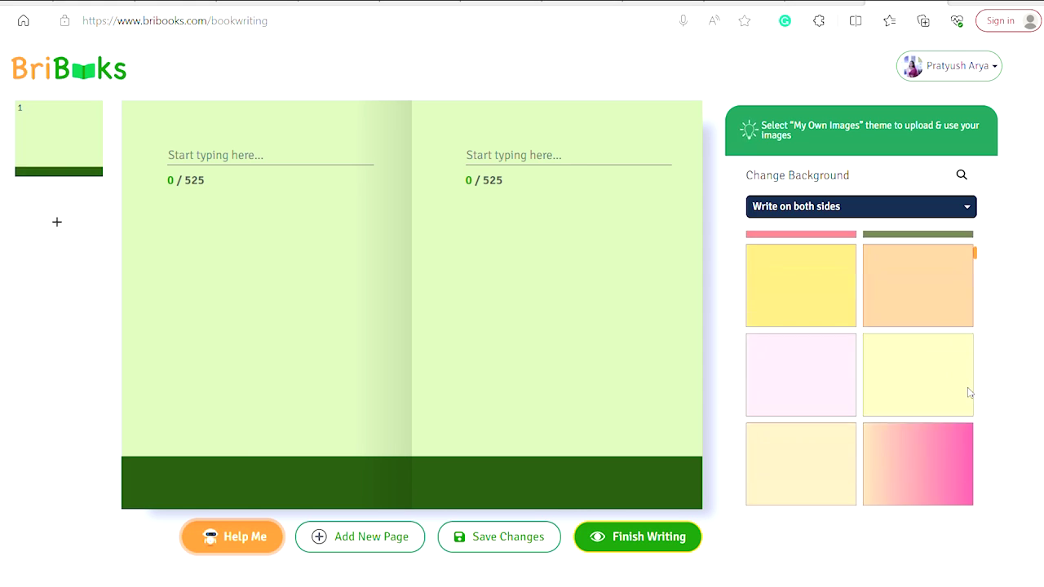
pyautogui.scroll(5, 969, 393)
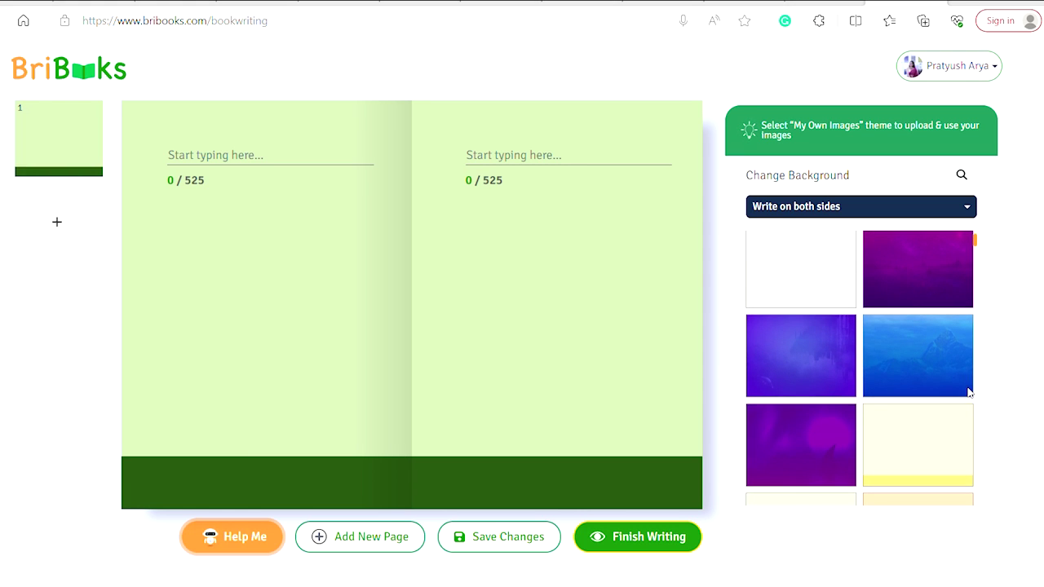
pyautogui.click(924, 357)
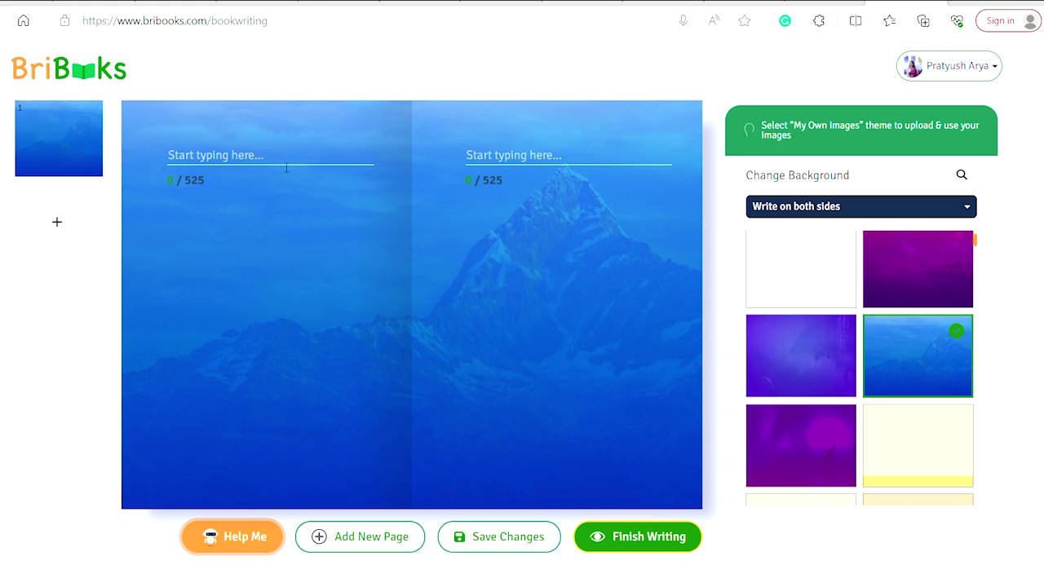
# Step: Write "I went on a field trip to the mountans." on page 1's left side and dictate "It was the most bizarre trip of my life."
pyautogui.click(226, 153)
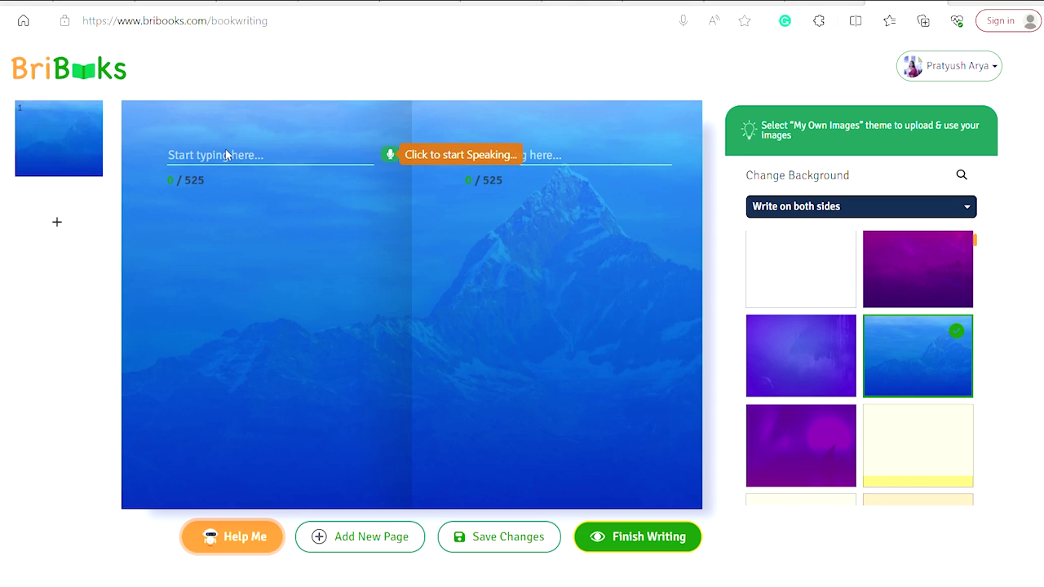
pyautogui.write('I wen')
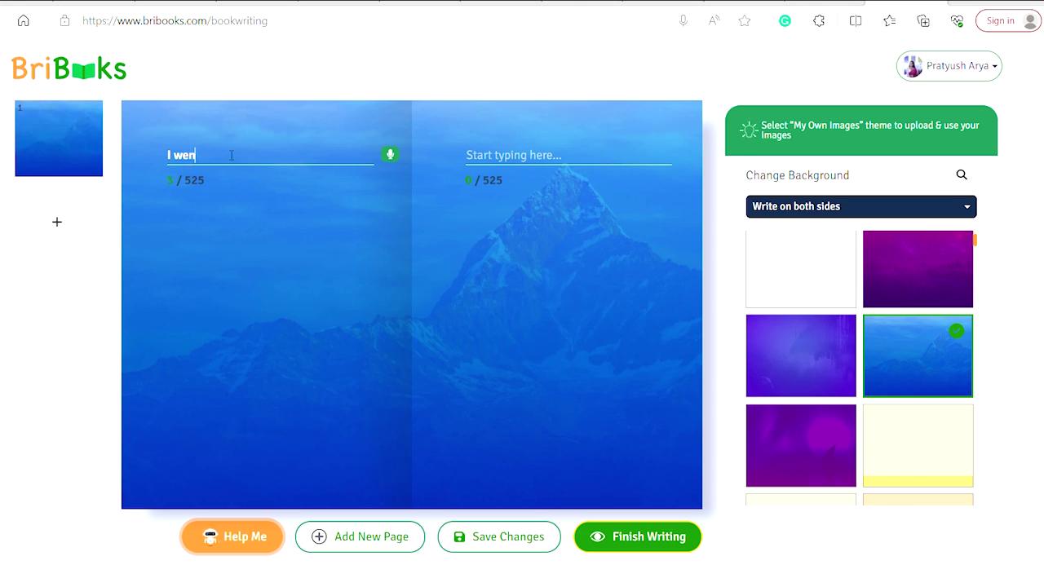
pyautogui.write('t on a field trip t')
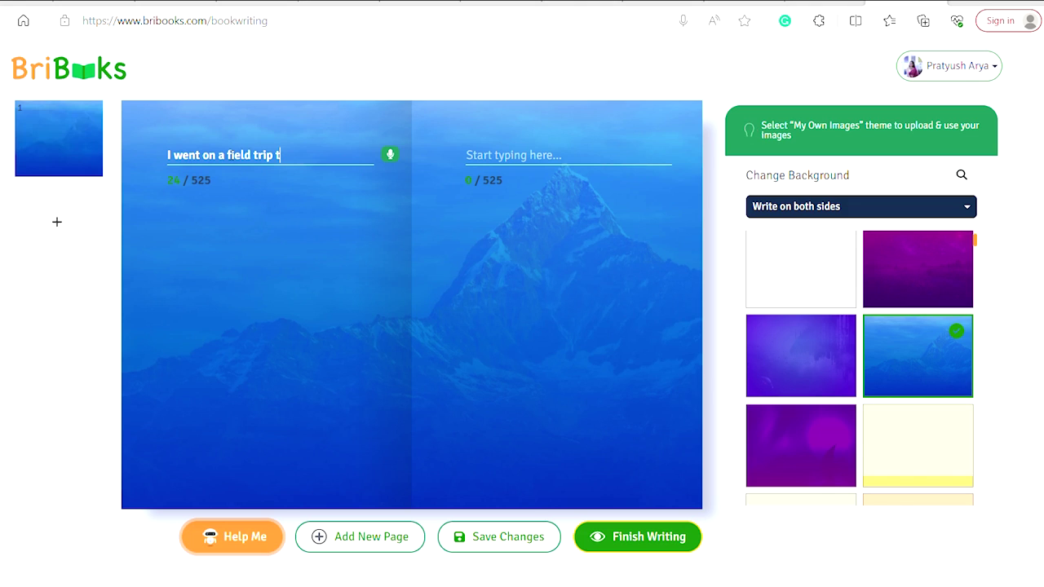
pyautogui.write('o the mountains')
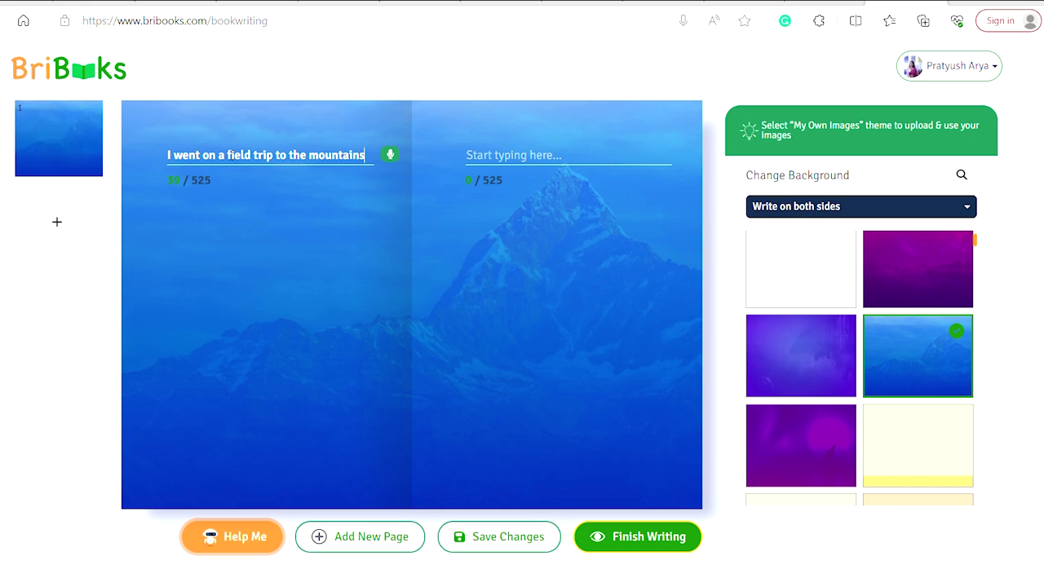
pyautogui.press('BackSpace')
pyautogui.write('ns.')
pyautogui.click(391, 156)
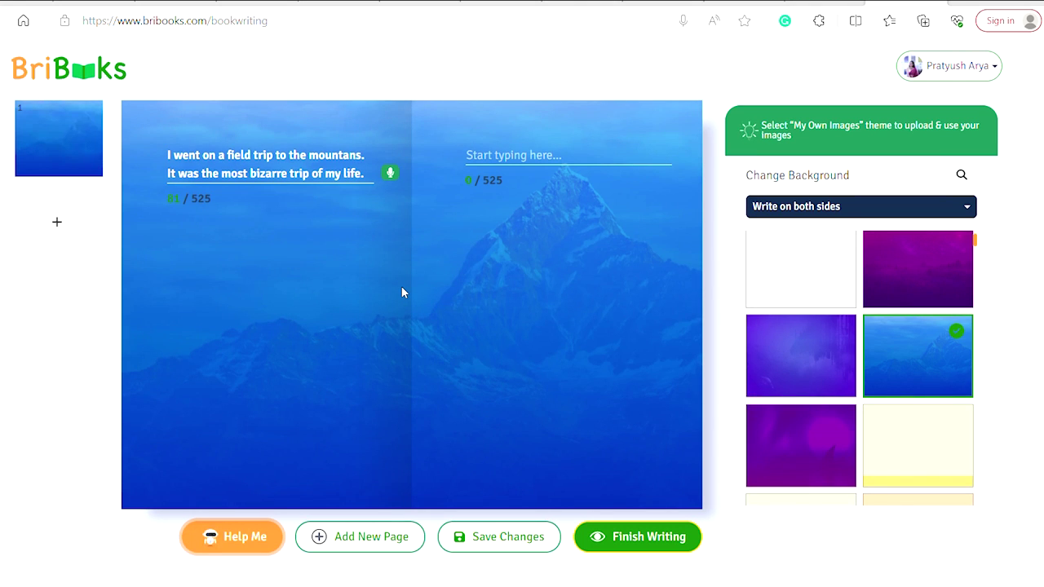
# Step: Try to correct the misspelled "mountans" to "mountains" with the Grammarly suggestion
pyautogui.click(251, 544)
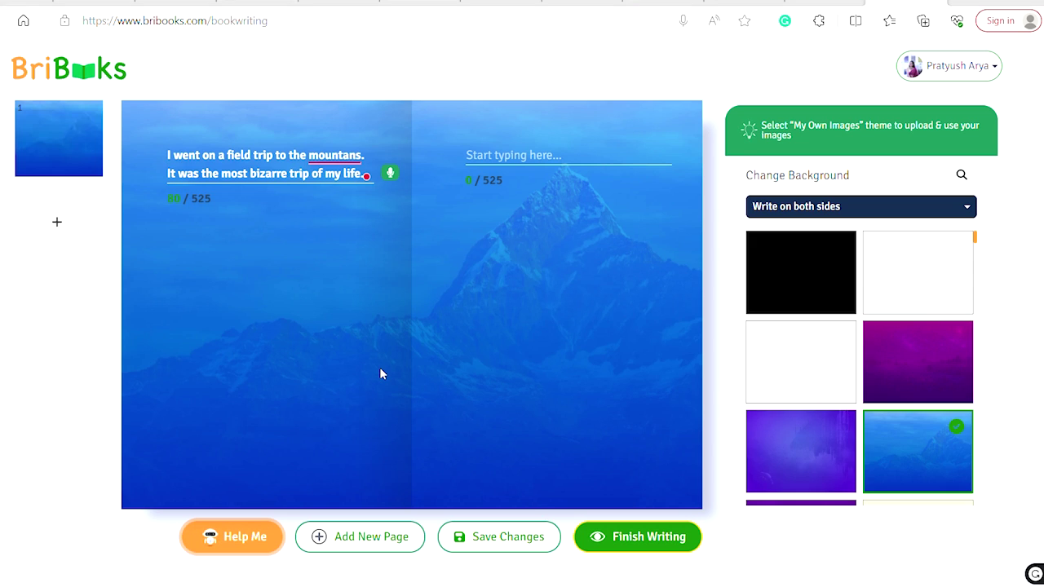
pyautogui.click(337, 159)
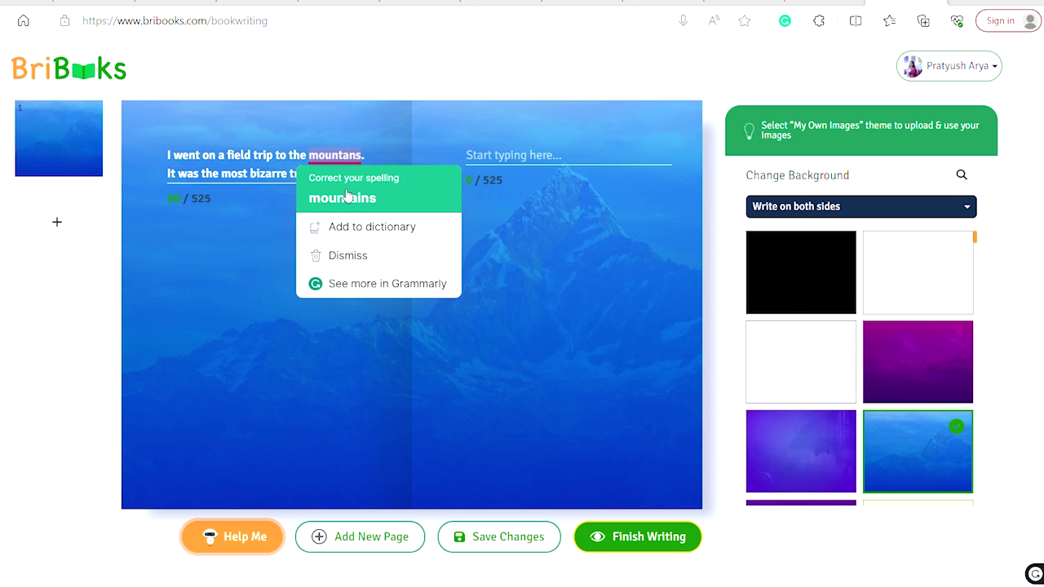
pyautogui.click(346, 197)
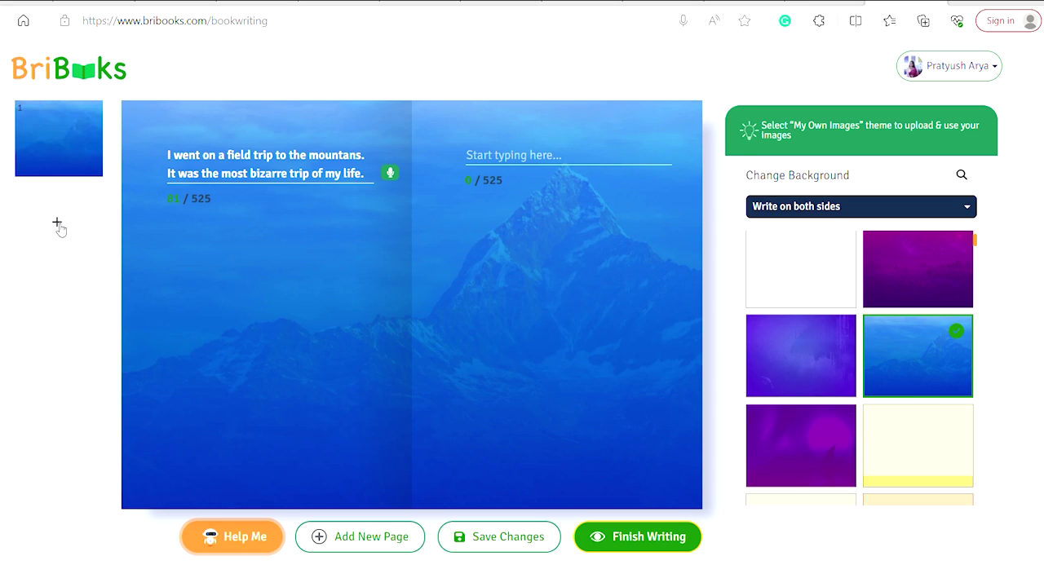
# Step: Add a second page and give it the Vacations background with the yellow car carrying luggage
pyautogui.click(379, 544)
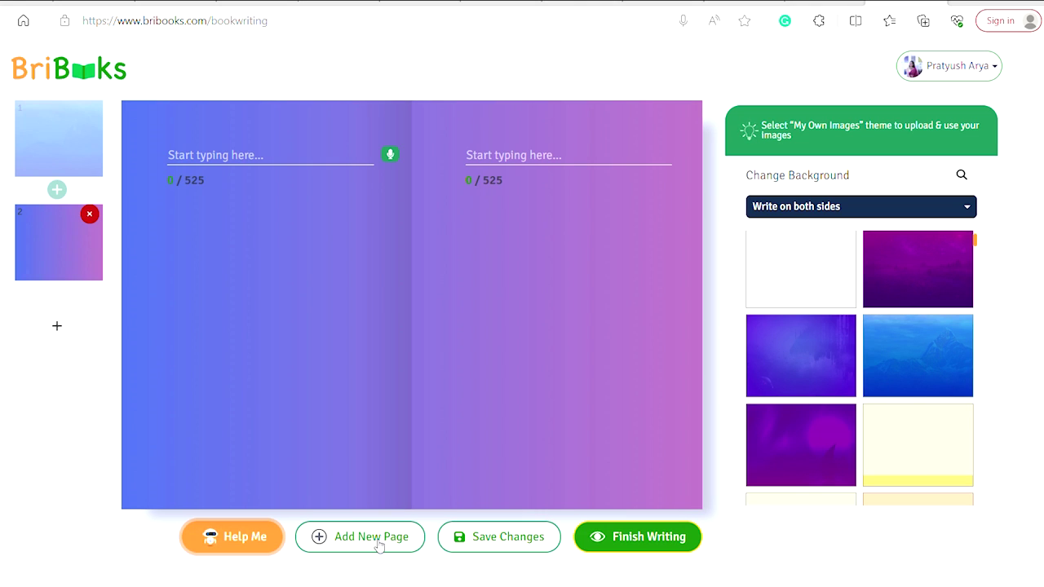
pyautogui.click(888, 207)
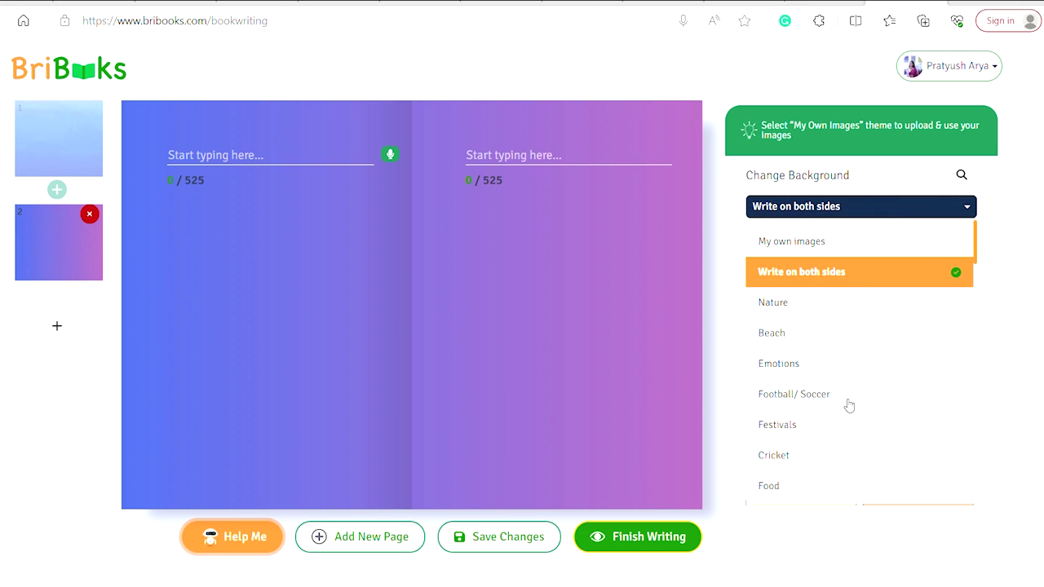
pyautogui.scroll(-1, 851, 403)
pyautogui.scroll(-2, 817, 348)
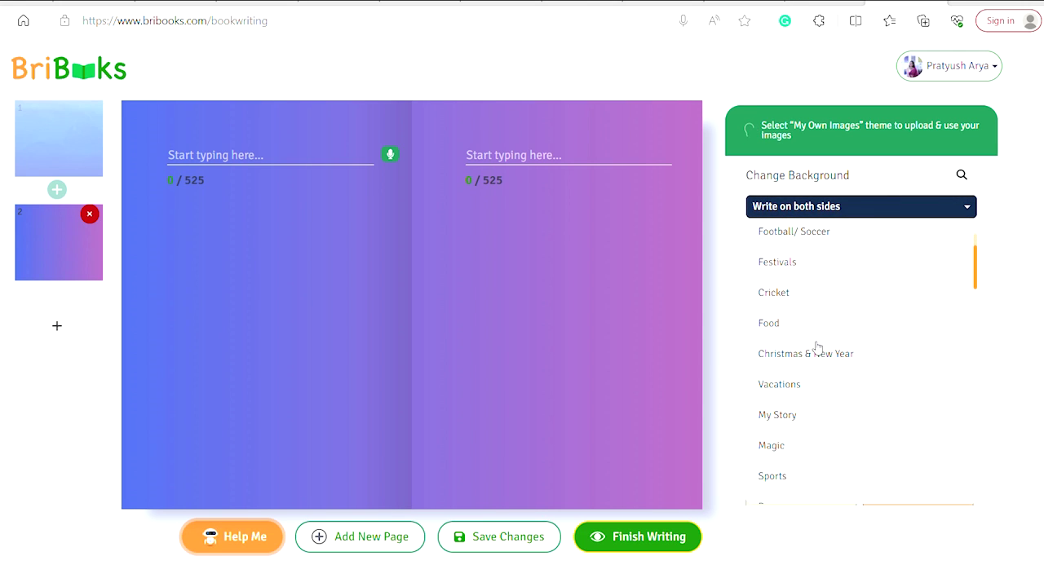
pyautogui.click(779, 383)
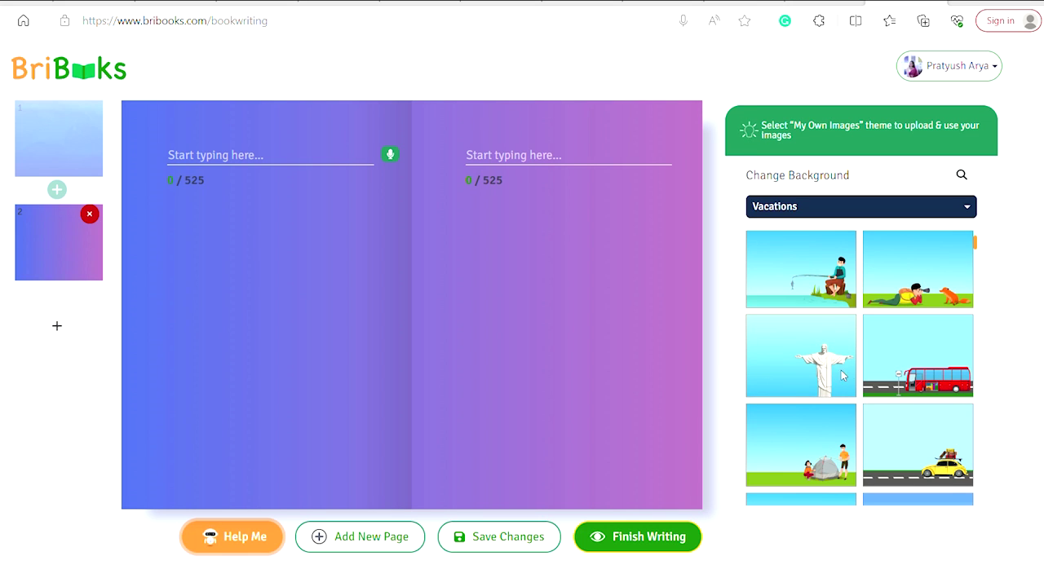
pyautogui.scroll(-2, 849, 365)
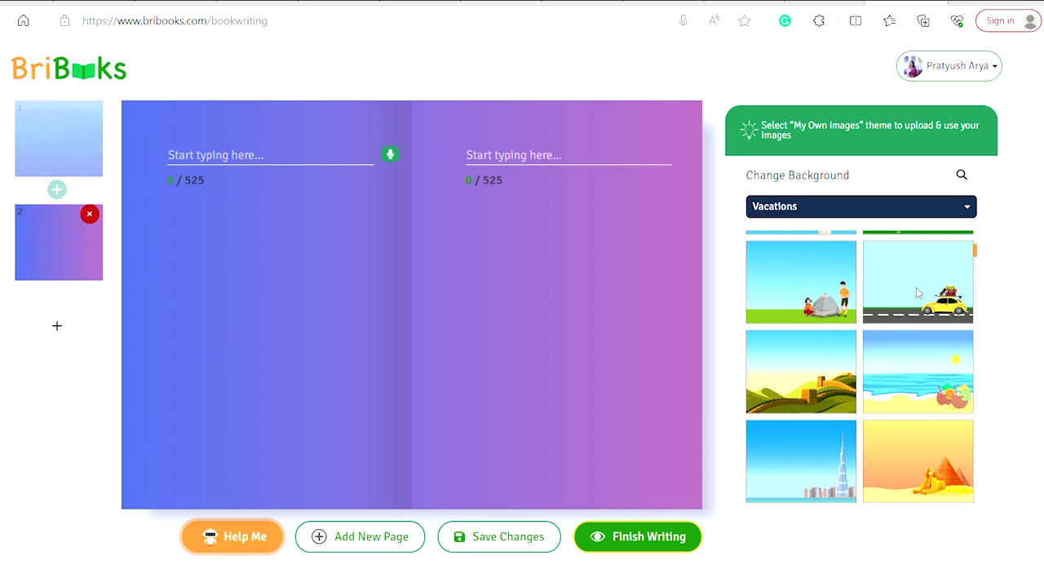
pyautogui.click(917, 294)
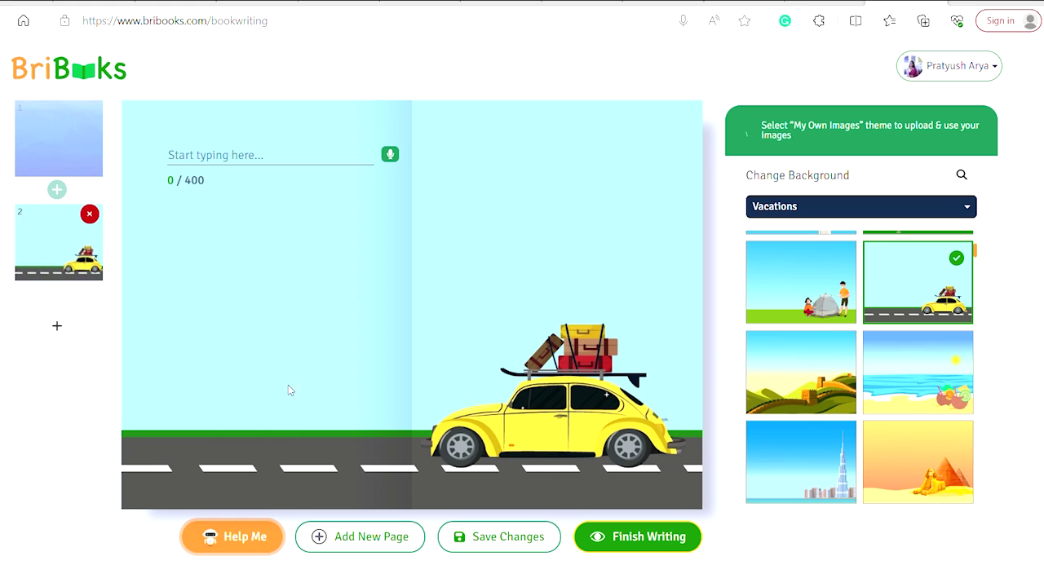
# Step: Write "I started my car and off I went." on page 2
pyautogui.click(236, 158)
pyautogui.write('I started my car ')
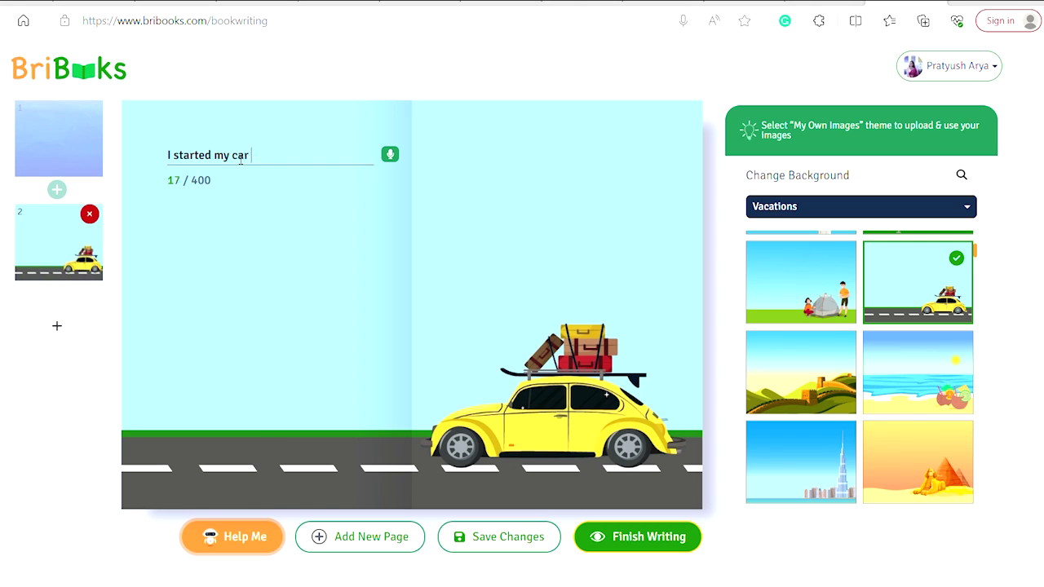
pyautogui.write('and off I went.')
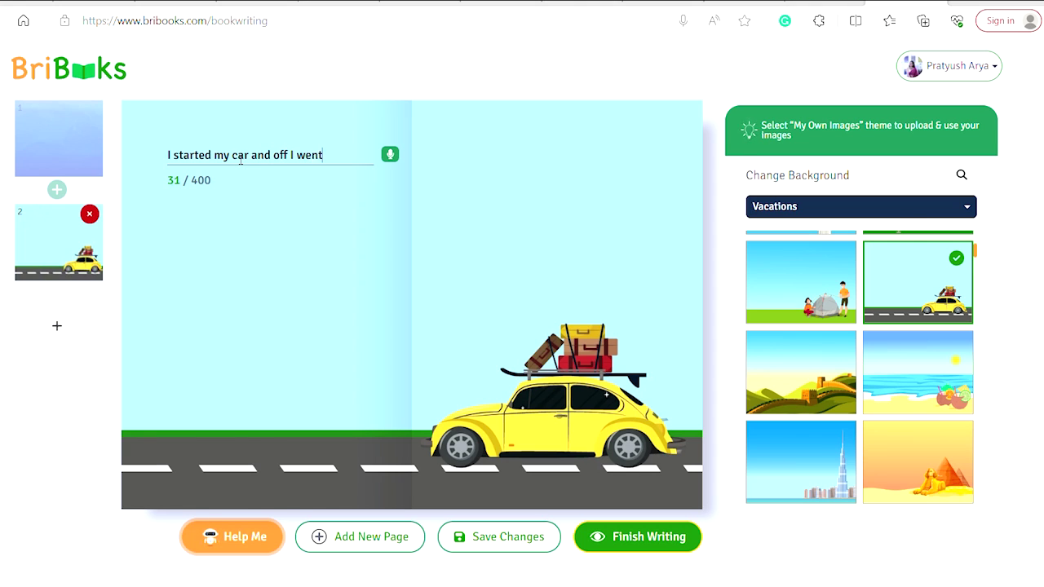
# Step: Add a third page and give it the plain light brown background from the "My own images" collection
pyautogui.click(906, 209)
pyautogui.click(803, 245)
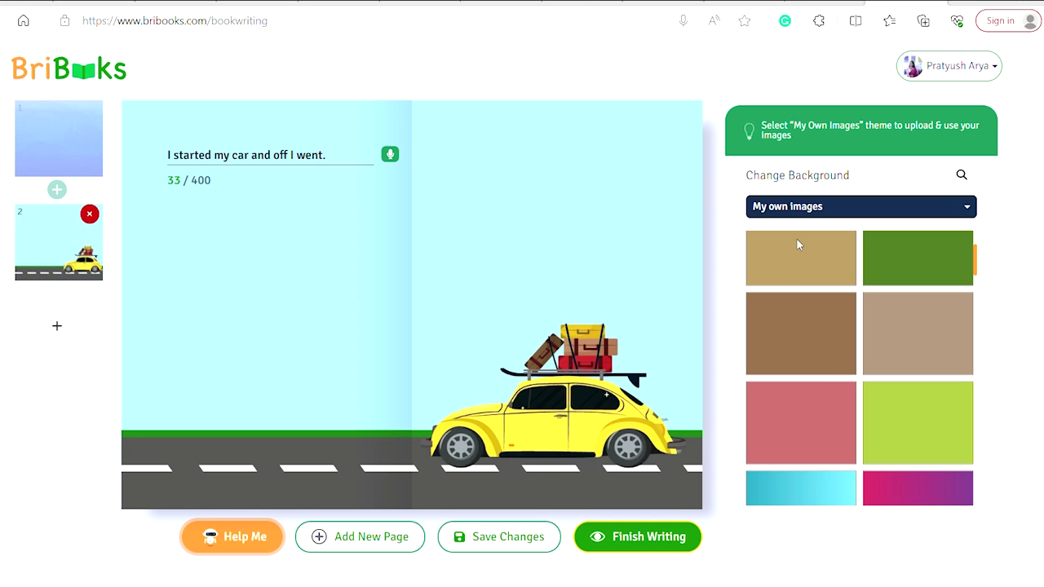
pyautogui.scroll(2, 813, 345)
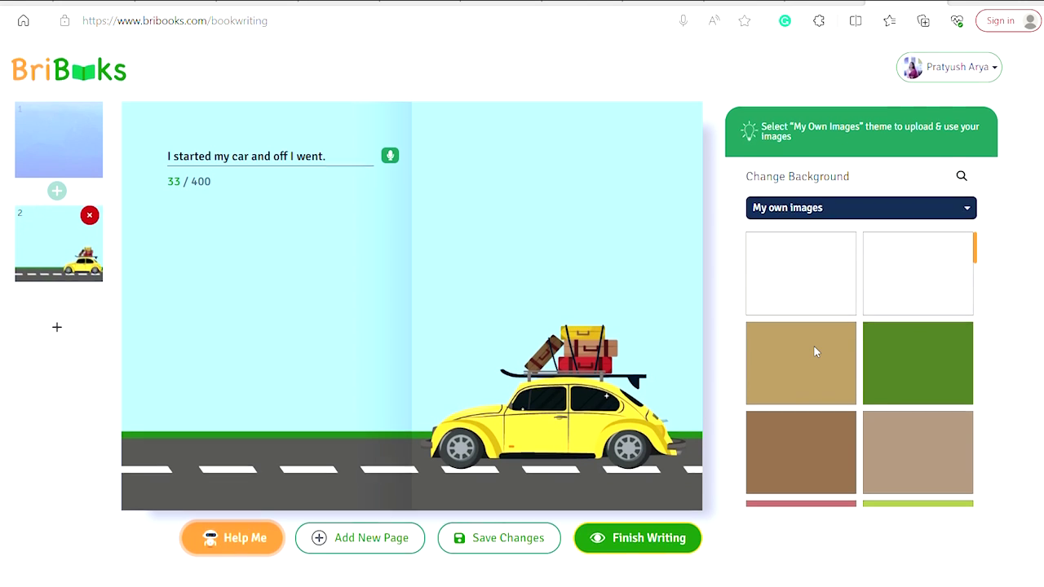
pyautogui.click(57, 325)
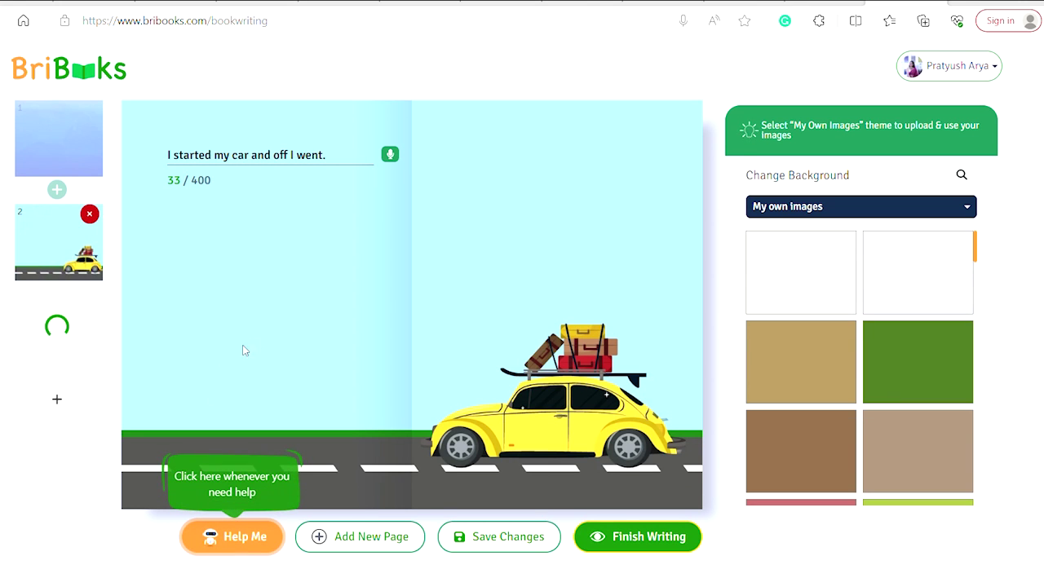
pyautogui.scroll(-2, 918, 413)
pyautogui.click(918, 414)
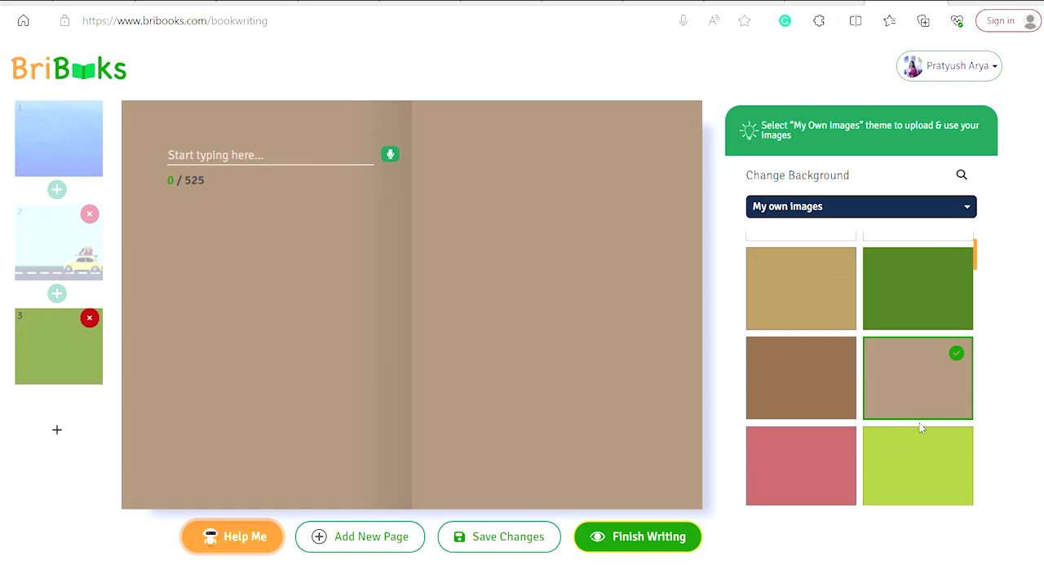
# Step: Change page 3's background to the turquoise gradient and add the gallery picture of the long-haired girl in the forest
pyautogui.scroll(-4, 770, 454)
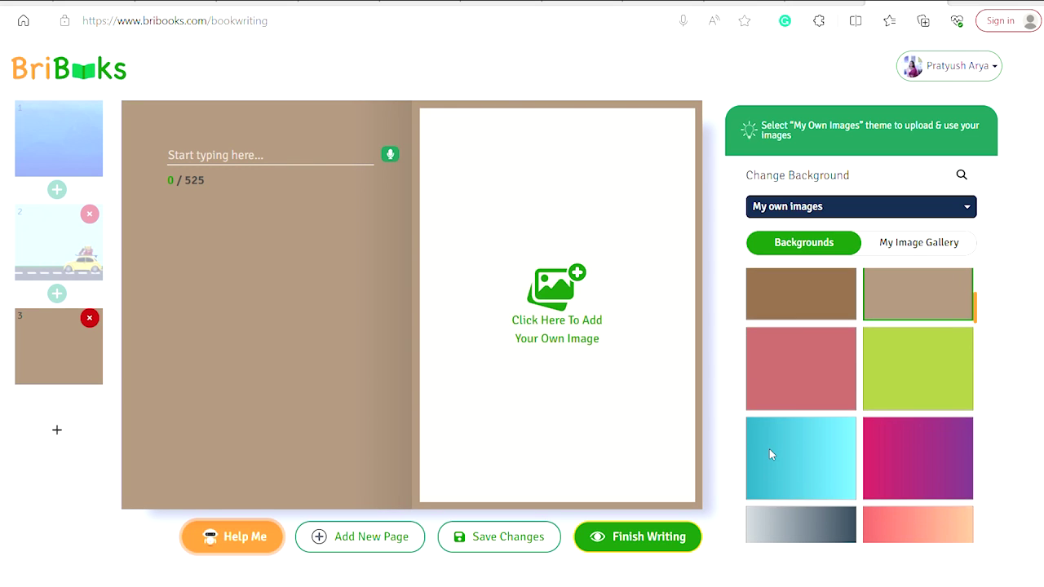
pyautogui.click(808, 454)
pyautogui.click(918, 242)
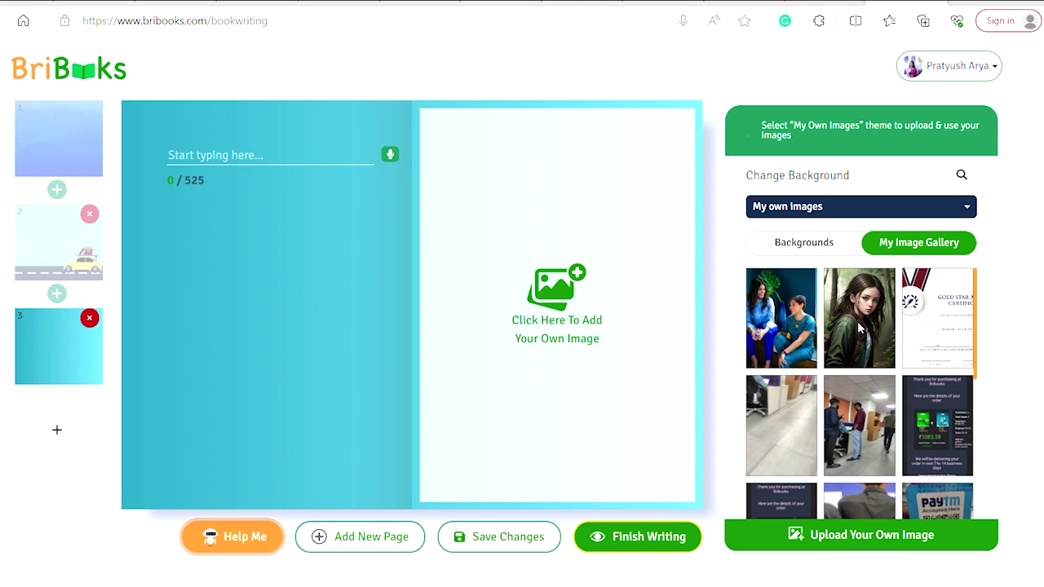
pyautogui.click(858, 328)
# Step: Write a sentence on page 3 about meeting a girl, giving her name and saying she was alone in the forest
pyautogui.click(263, 154)
pyautogui.write('I met a girl')
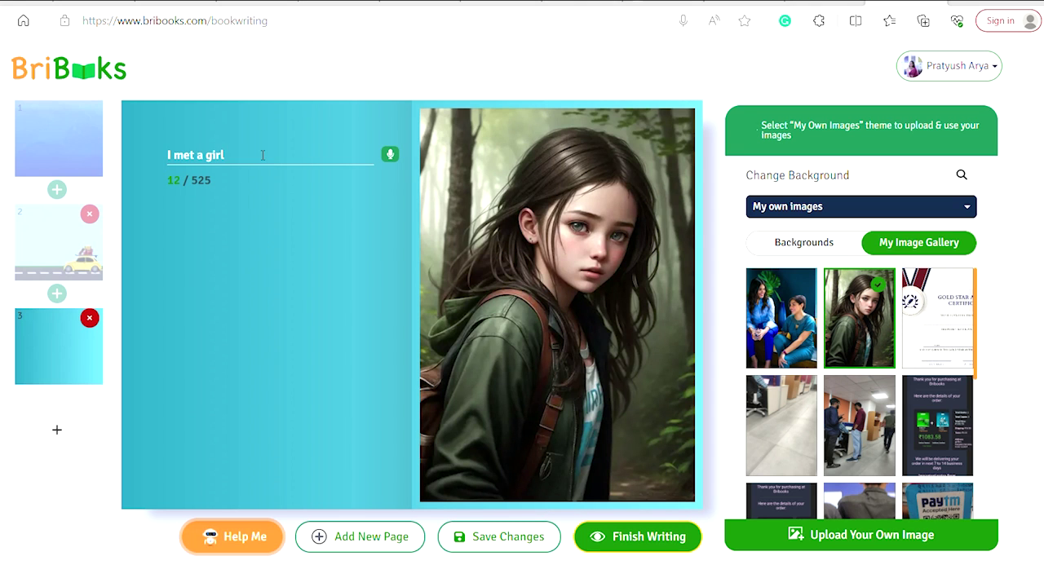
pyautogui.write(', named Anna wh')
pyautogui.write('o wes al')
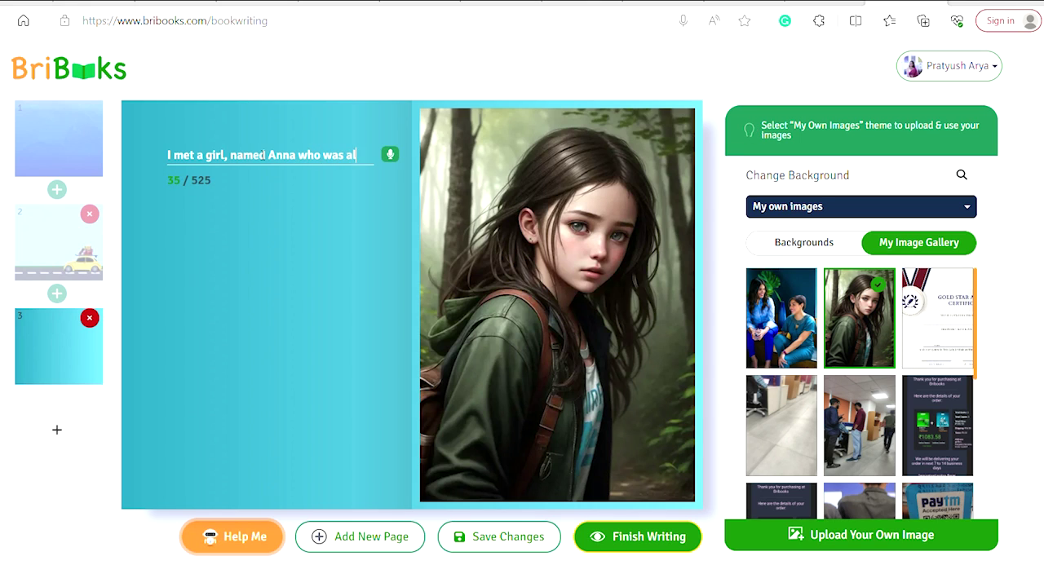
pyautogui.write('one in the fore')
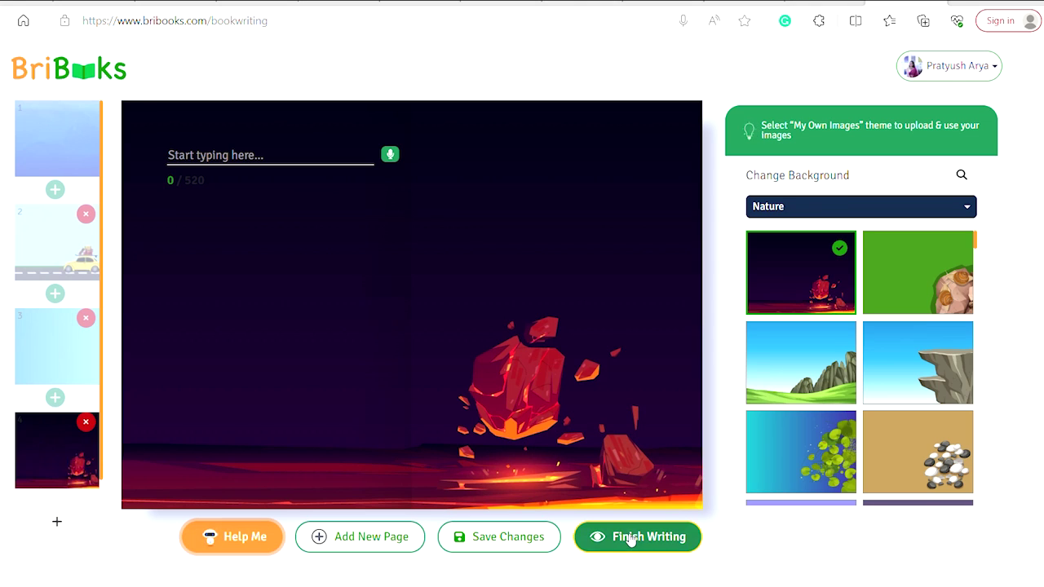
# Step: Try to finish the book, and write "There was bright light coming out of the forest." on page 4
pyautogui.click(629, 538)
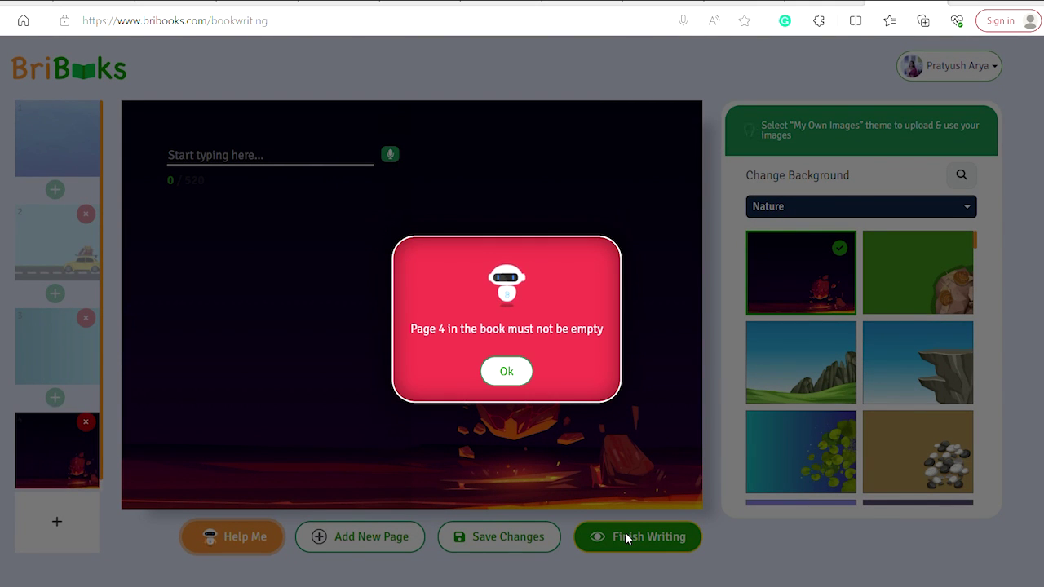
pyautogui.click(506, 373)
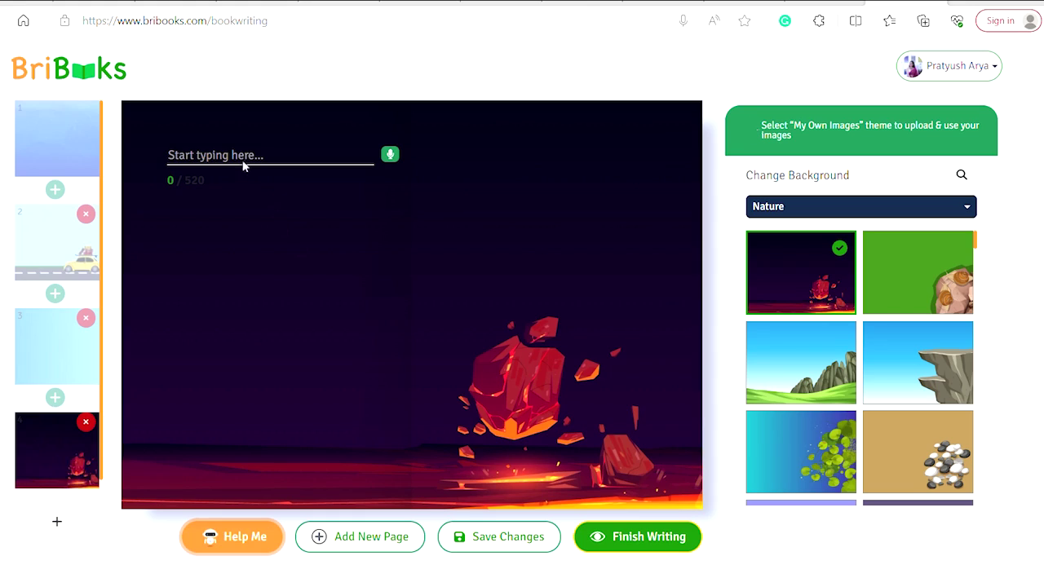
pyautogui.click(229, 154)
pyautogui.write('There was b')
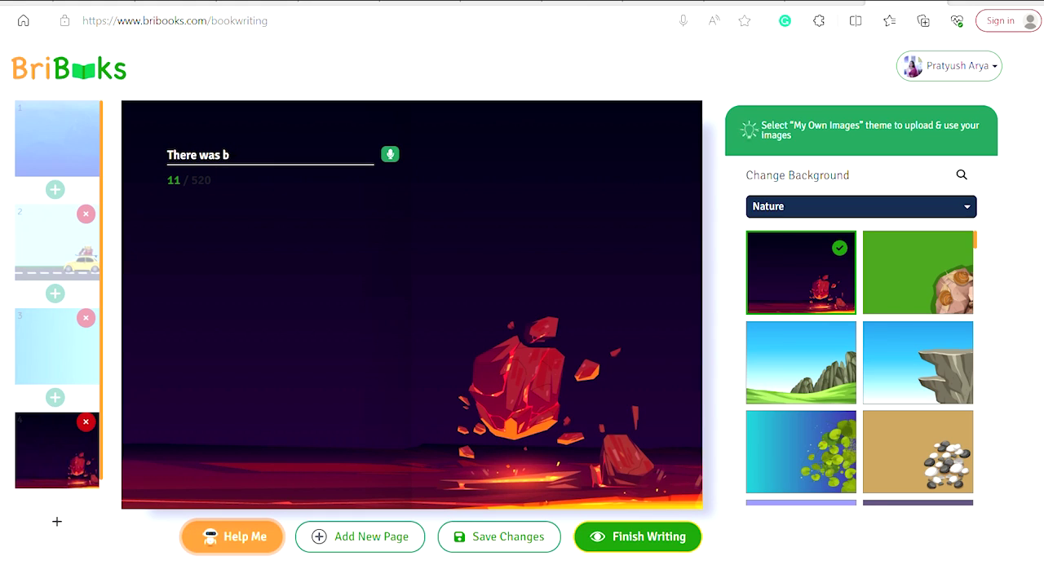
pyautogui.write('right light')
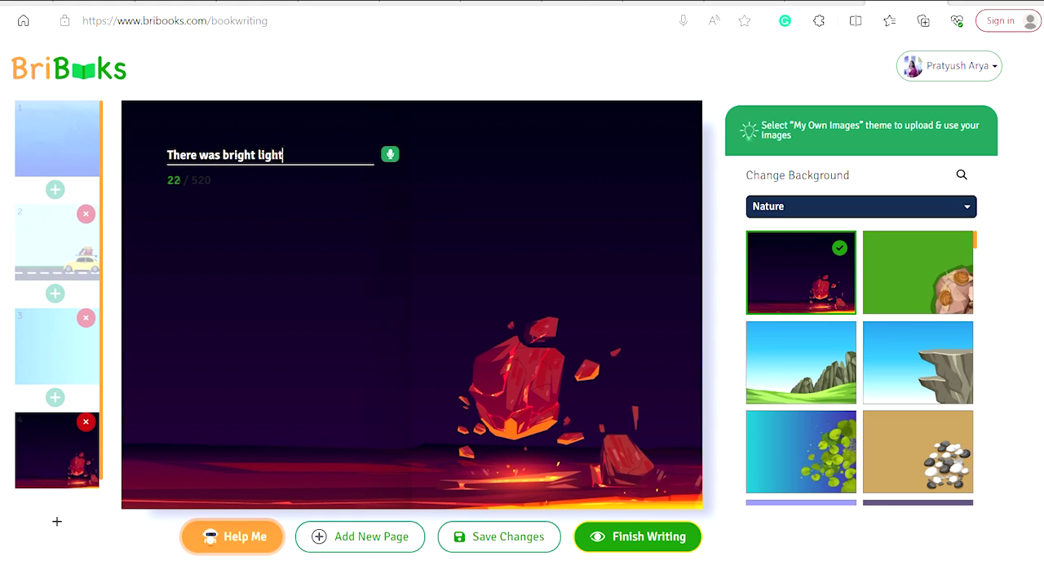
pyautogui.write(' coming out of the forest.')
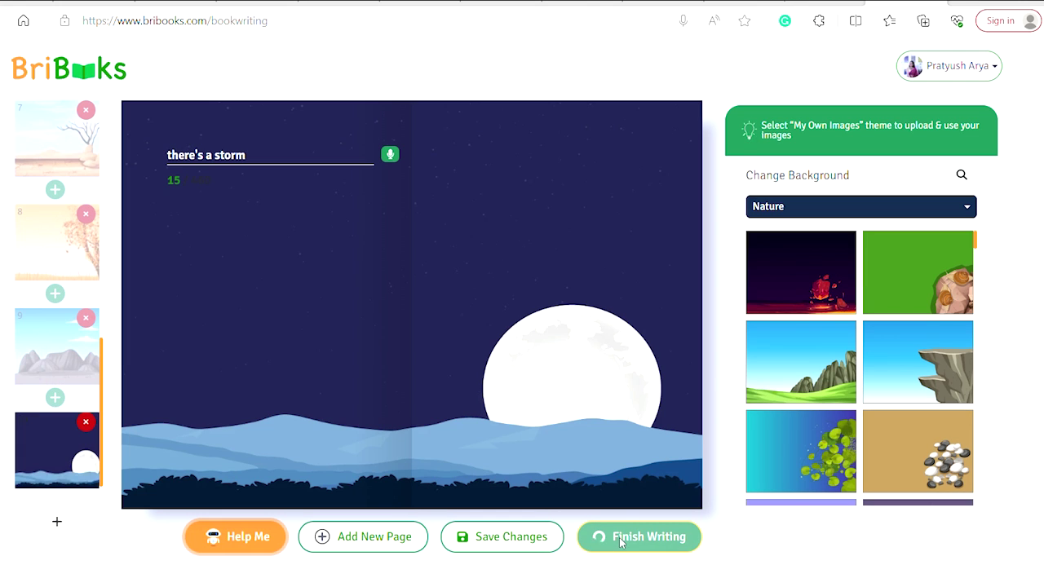
# Step: Try to finish the book after page 10, and add page 11 with the text "nice time"
pyautogui.click(619, 541)
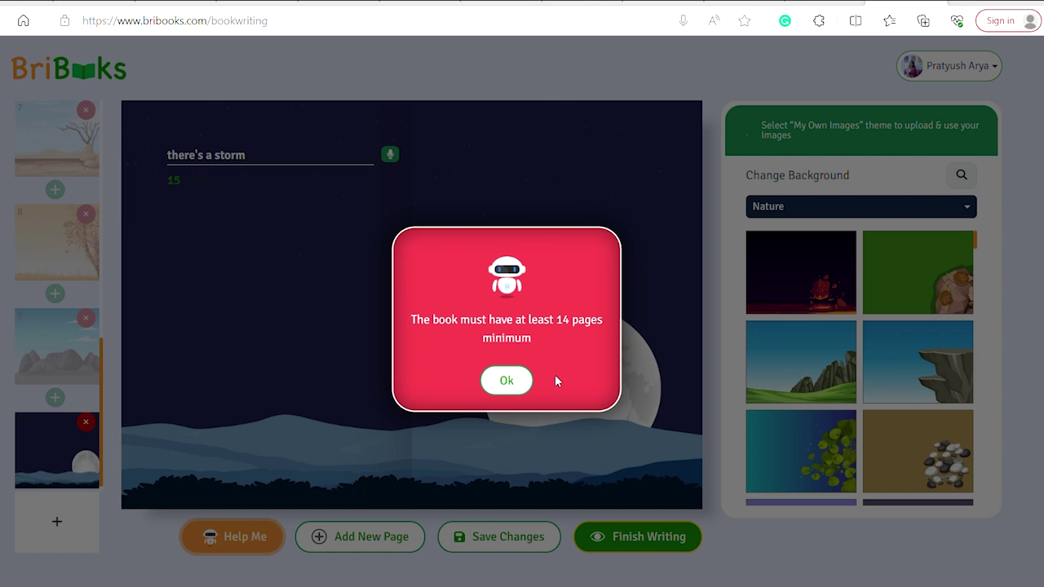
pyautogui.click(506, 380)
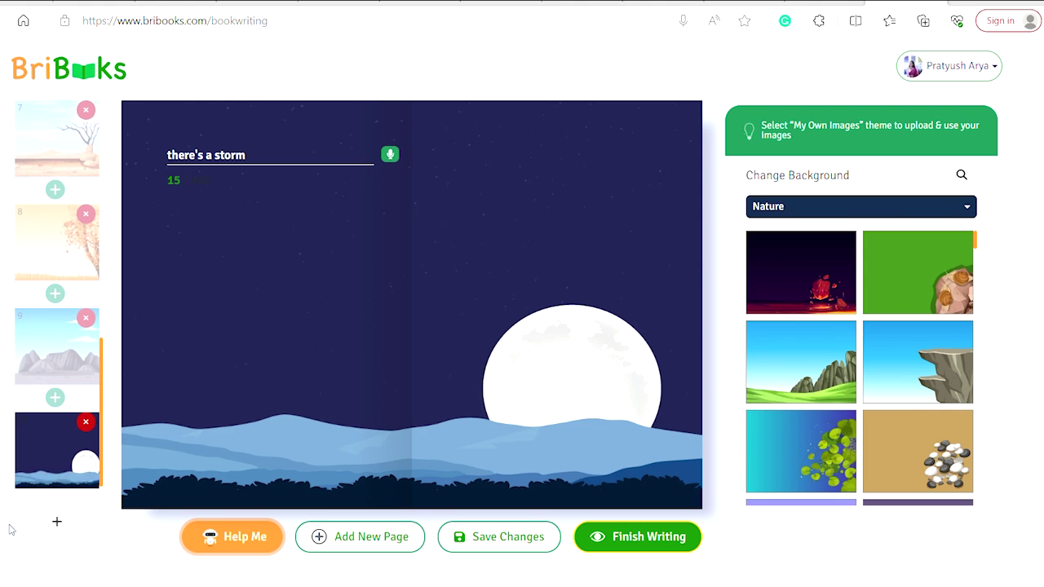
pyautogui.click(67, 520)
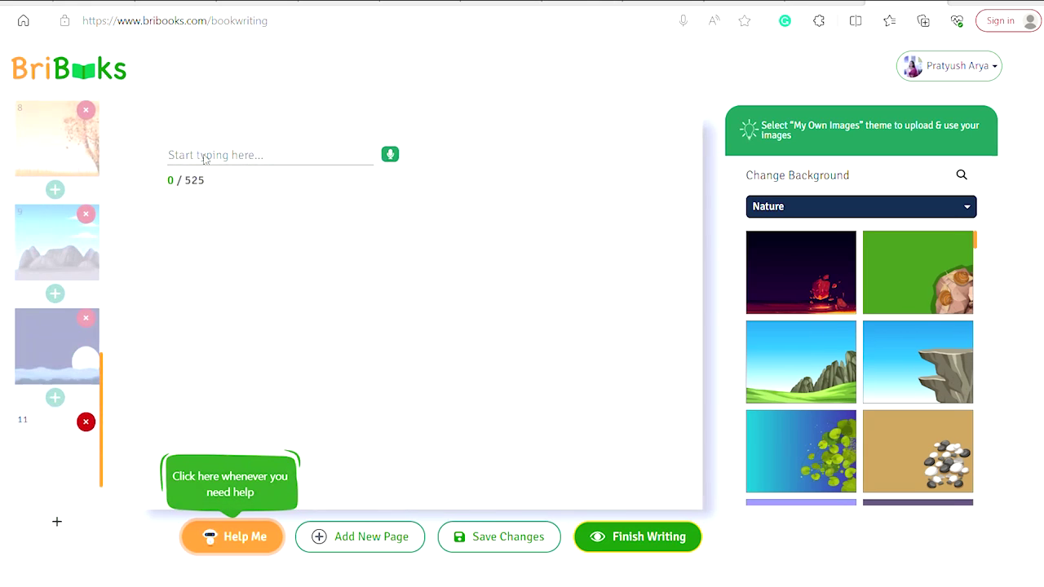
pyautogui.write('nice time')
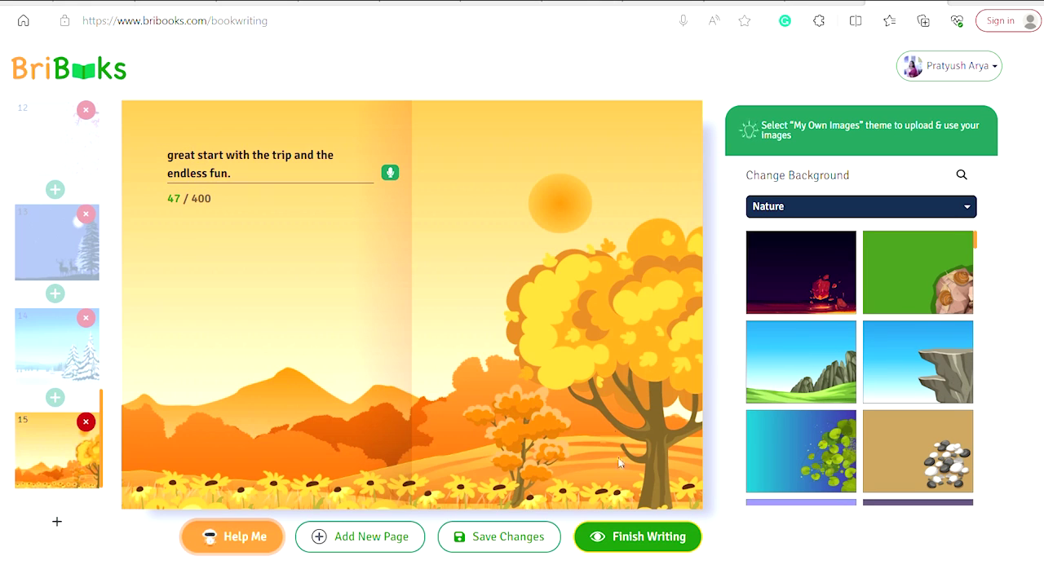
# Step: Finish writing the 15-page book and accept the notice about using only original content
pyautogui.click(646, 537)
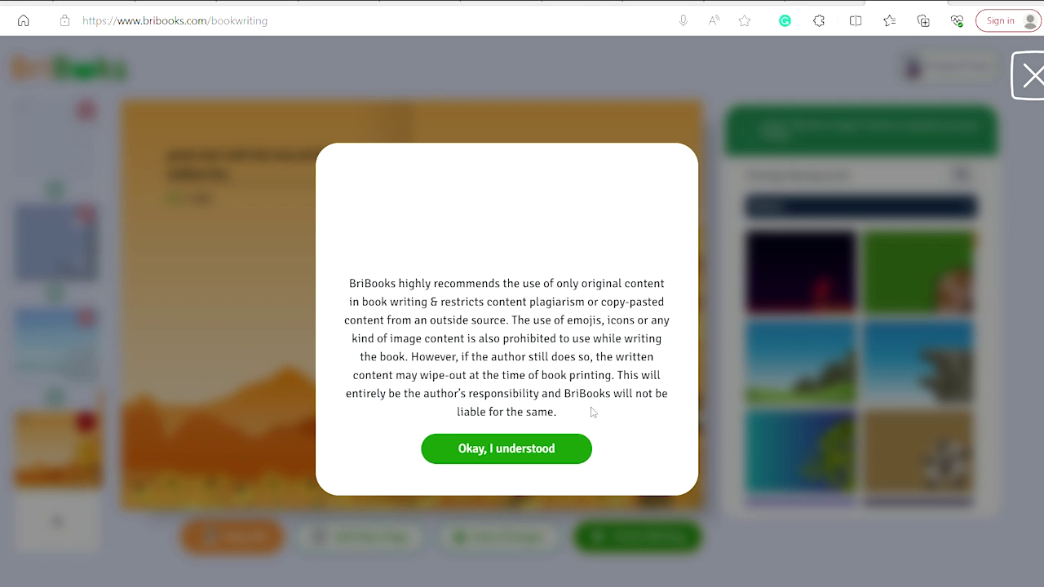
pyautogui.click(557, 453)
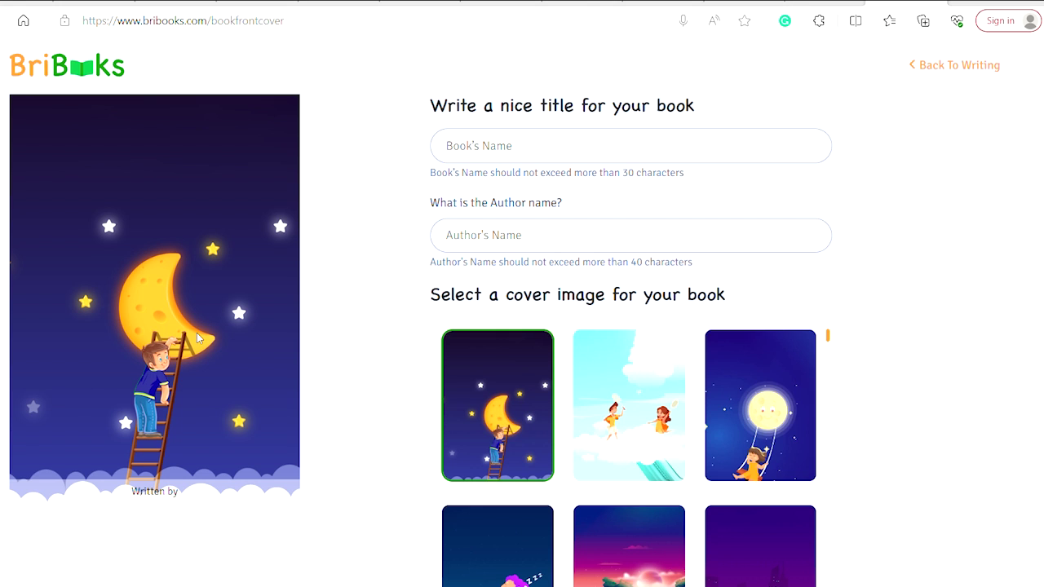
# Step: Choose the cover image of a girl in a blue skirt facing a waterfall under a pink and purple sky
pyautogui.scroll(-2, 599, 410)
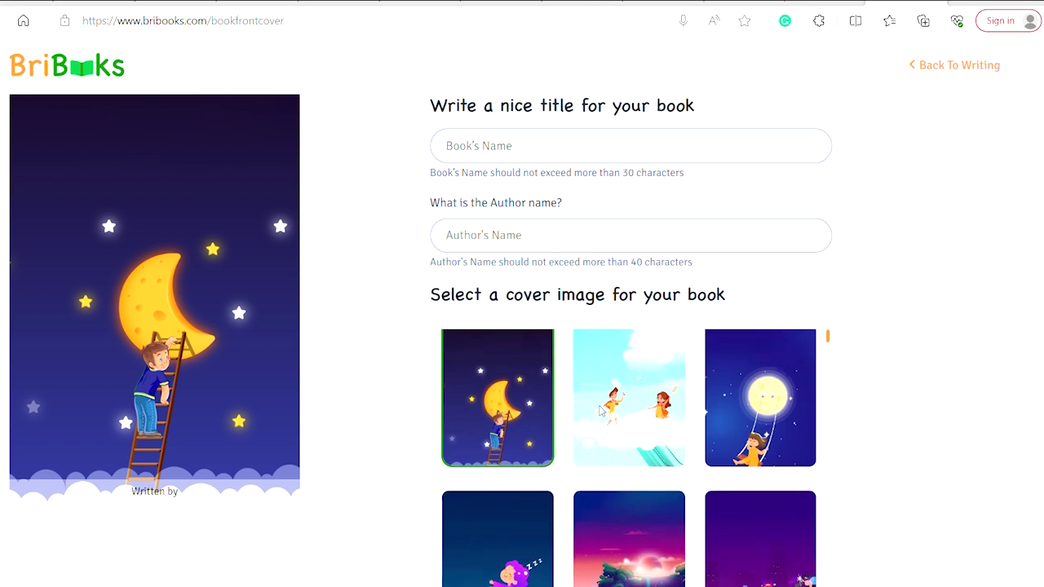
pyautogui.scroll(-1, 599, 410)
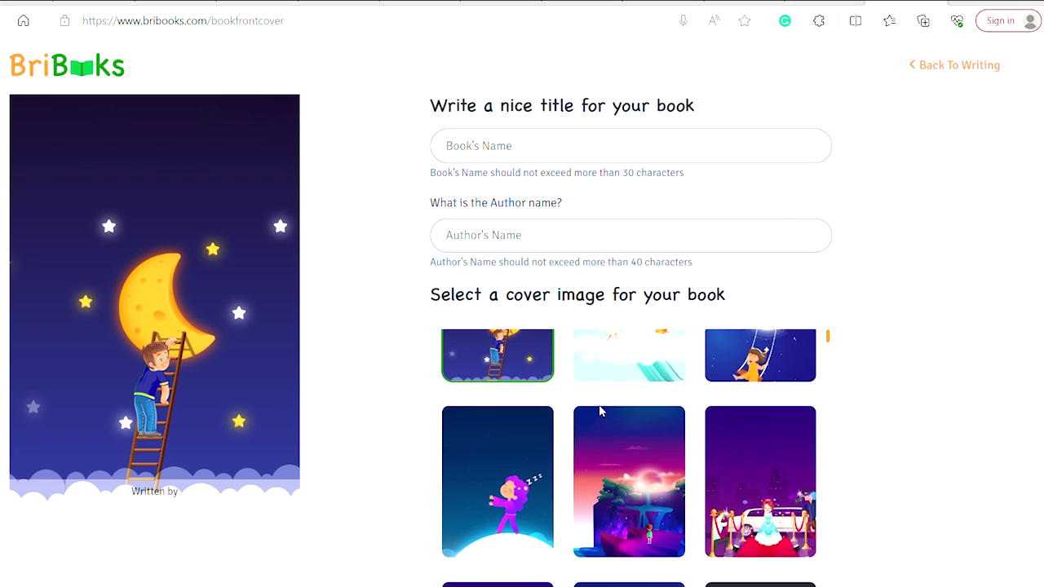
pyautogui.scroll(-1, 599, 410)
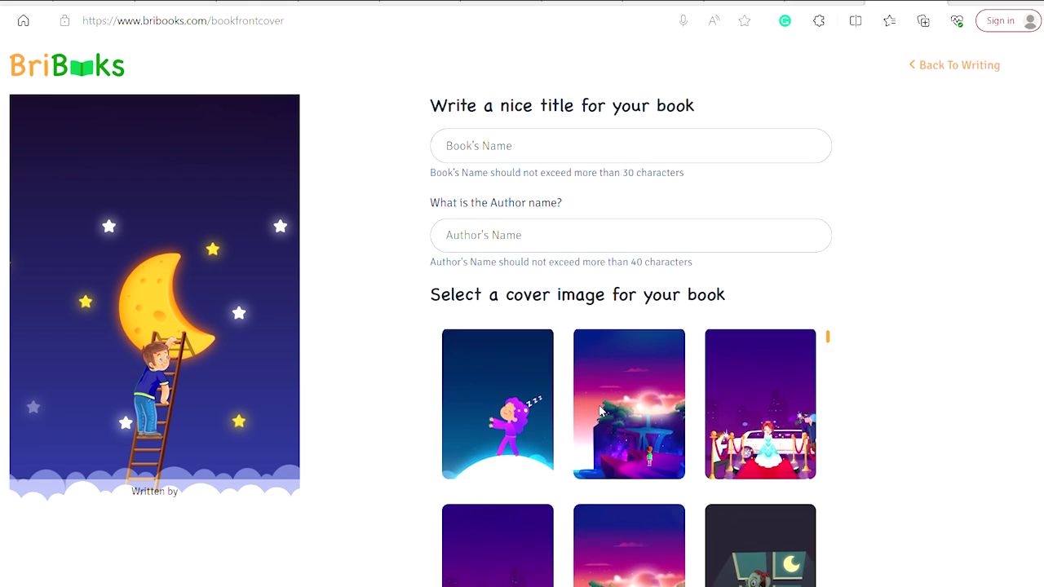
pyautogui.scroll(-1, 599, 411)
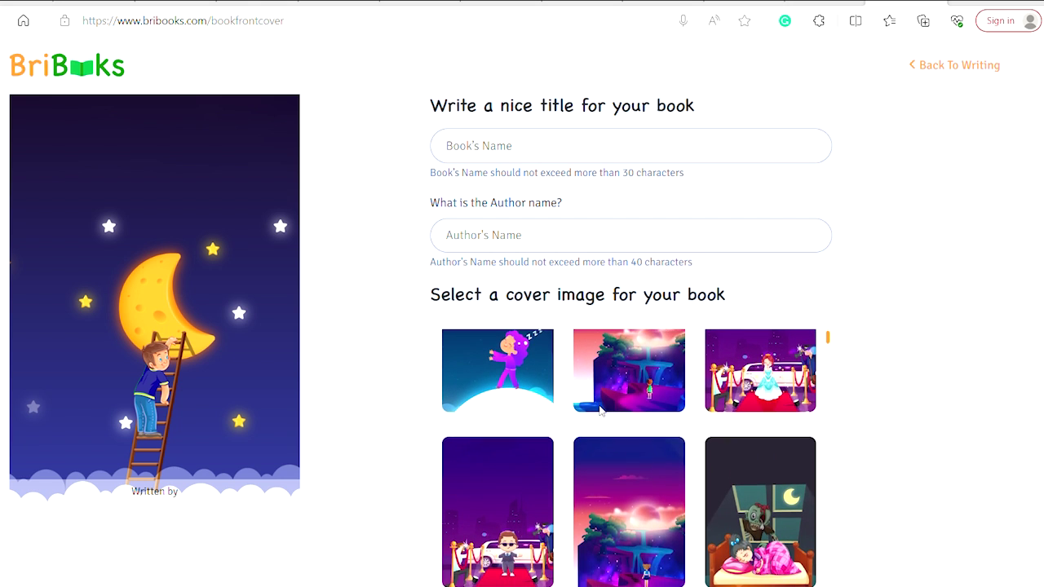
pyautogui.scroll(-1, 599, 410)
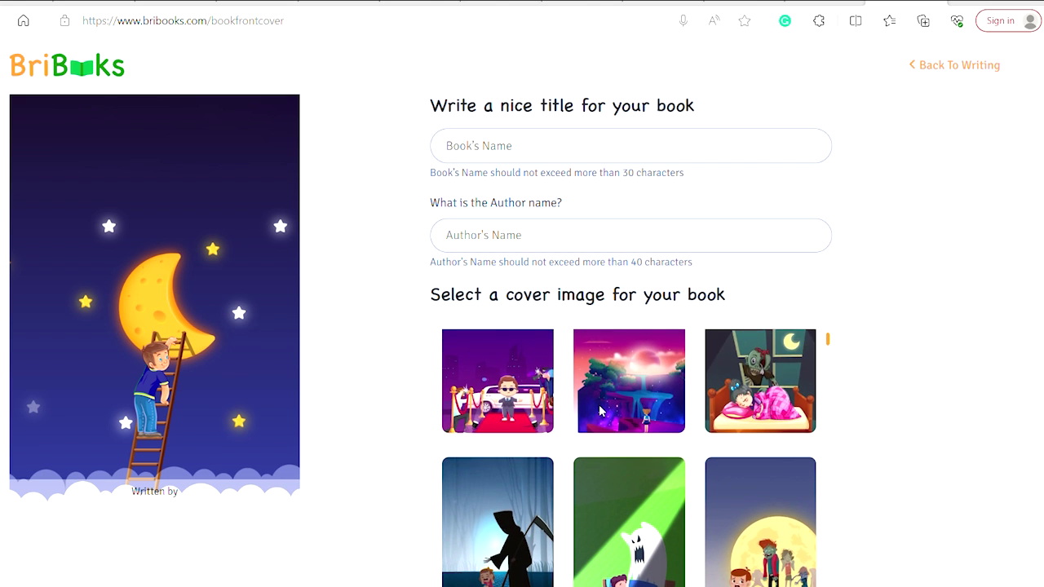
pyautogui.scroll(-2, 599, 410)
pyautogui.scroll(3, 599, 410)
pyautogui.scroll(1, 603, 412)
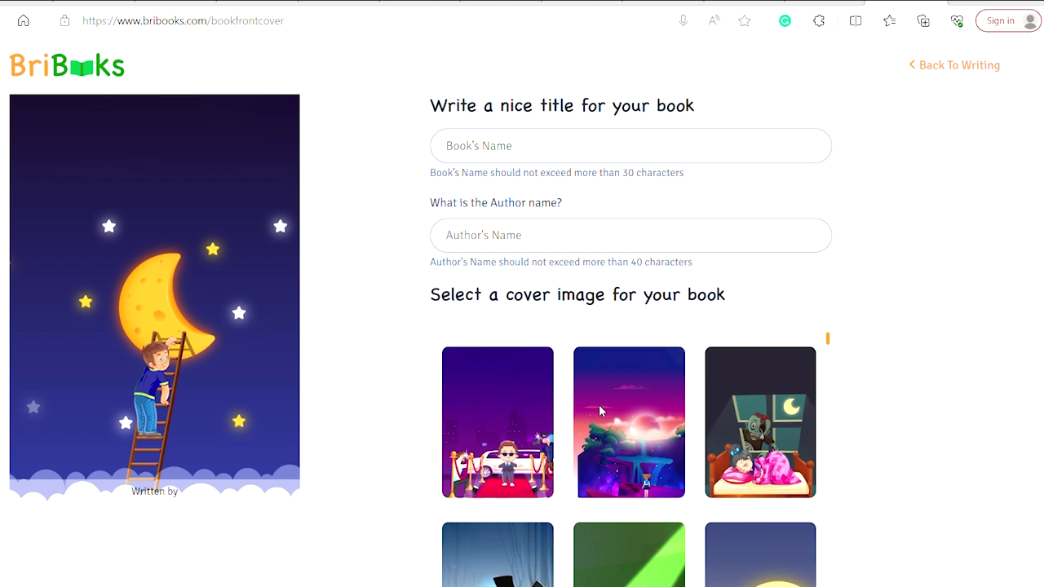
pyautogui.click(645, 434)
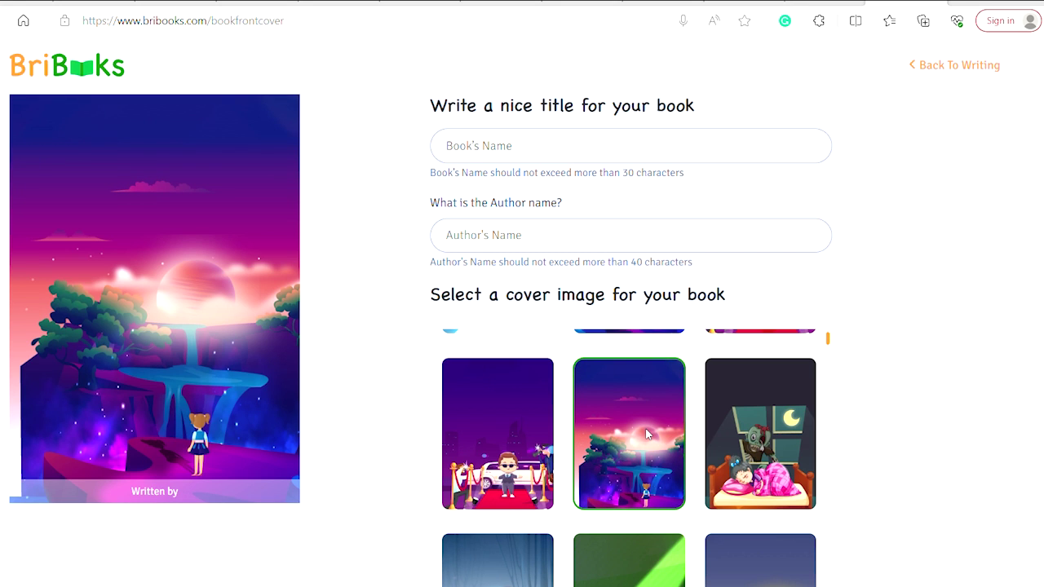
# Step: Title the book "Trip To The Mountains", enter the author's full name and continue to the back cover
pyautogui.click(531, 147)
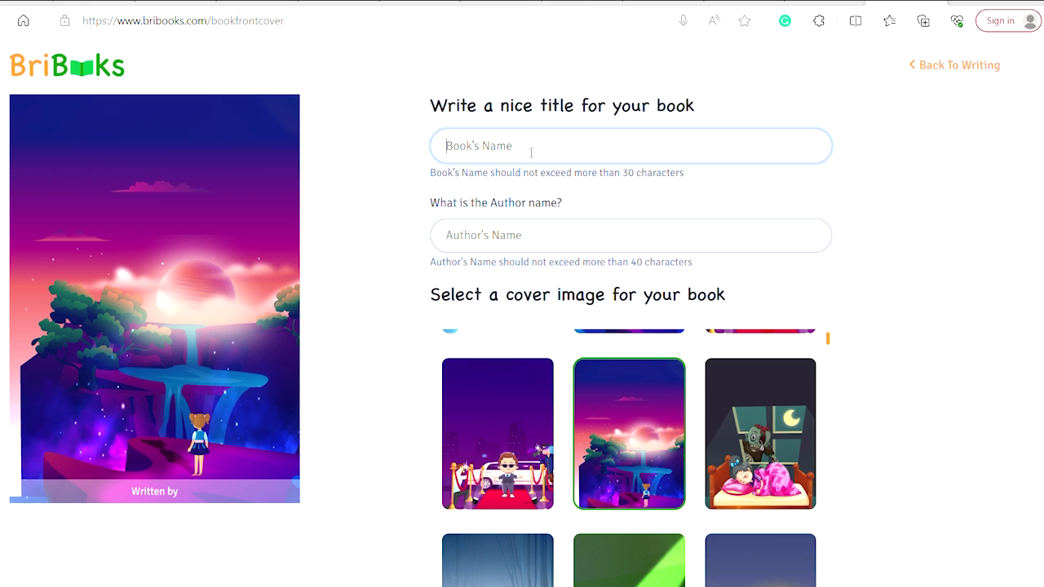
pyautogui.write('Trip to the Mountains')
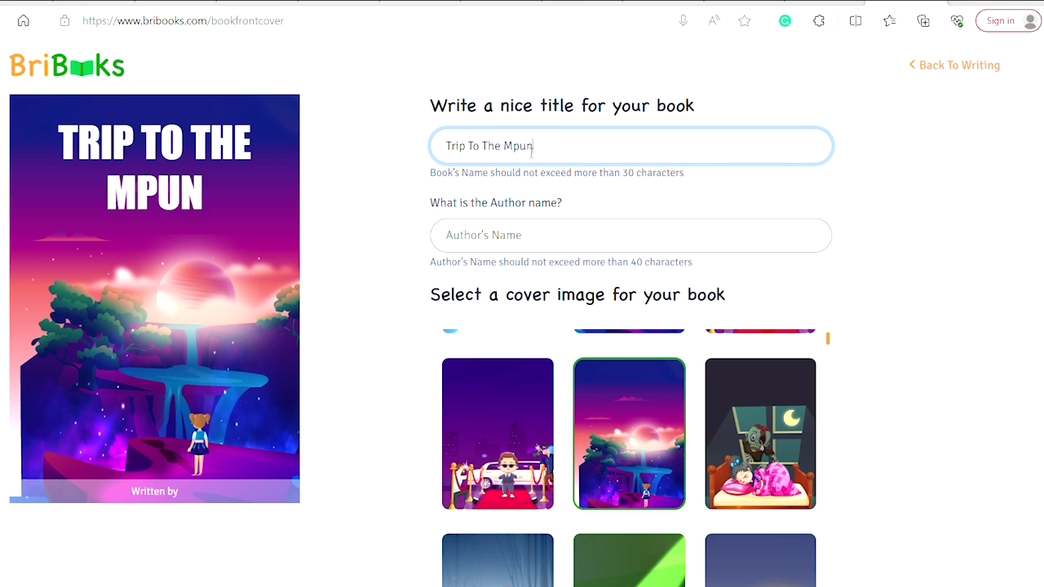
pyautogui.click(506, 236)
pyautogui.write('Anna')
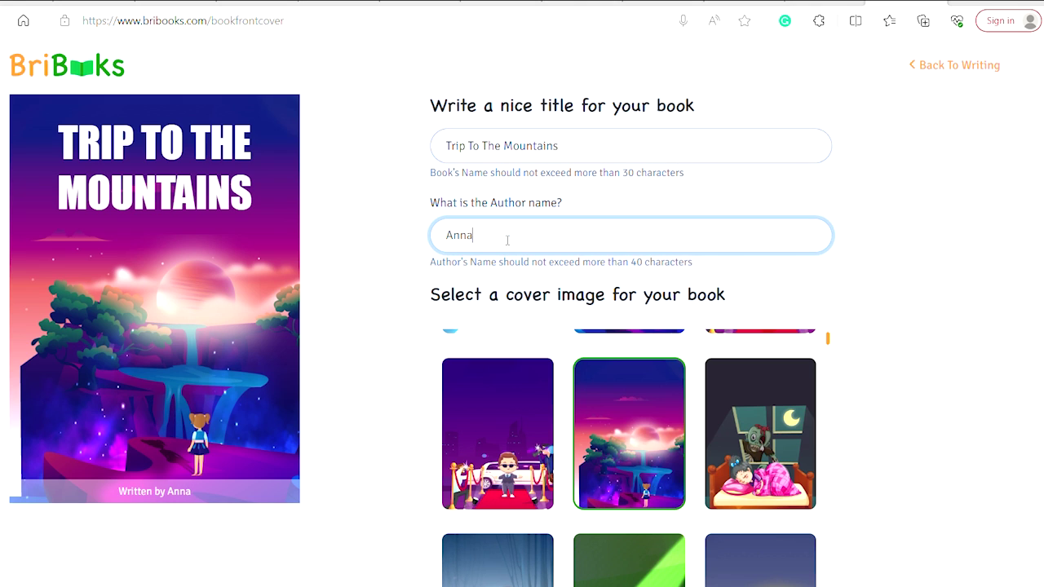
pyautogui.write(' Sandler')
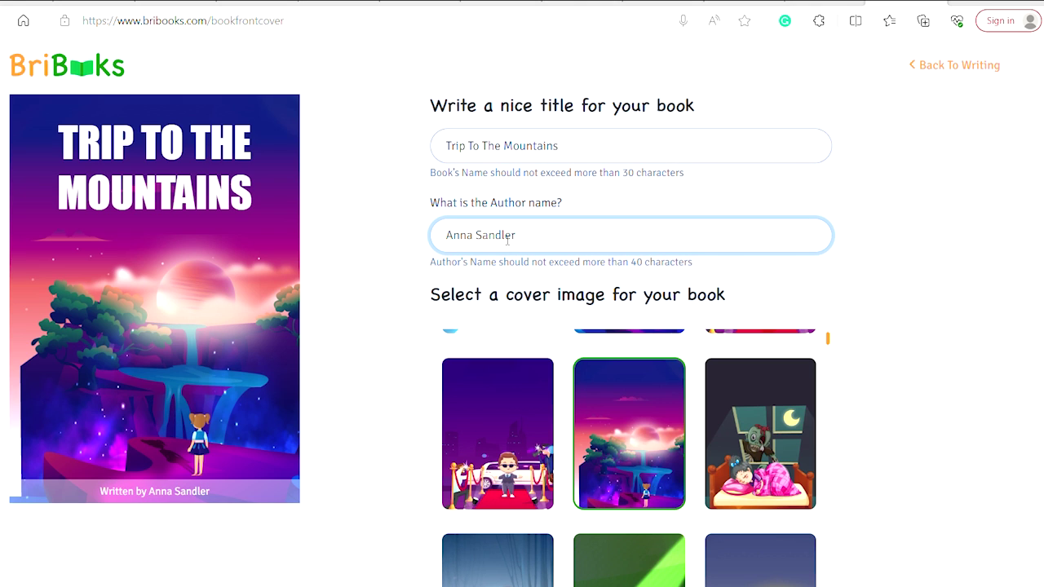
pyautogui.scroll(-1, 551, 249)
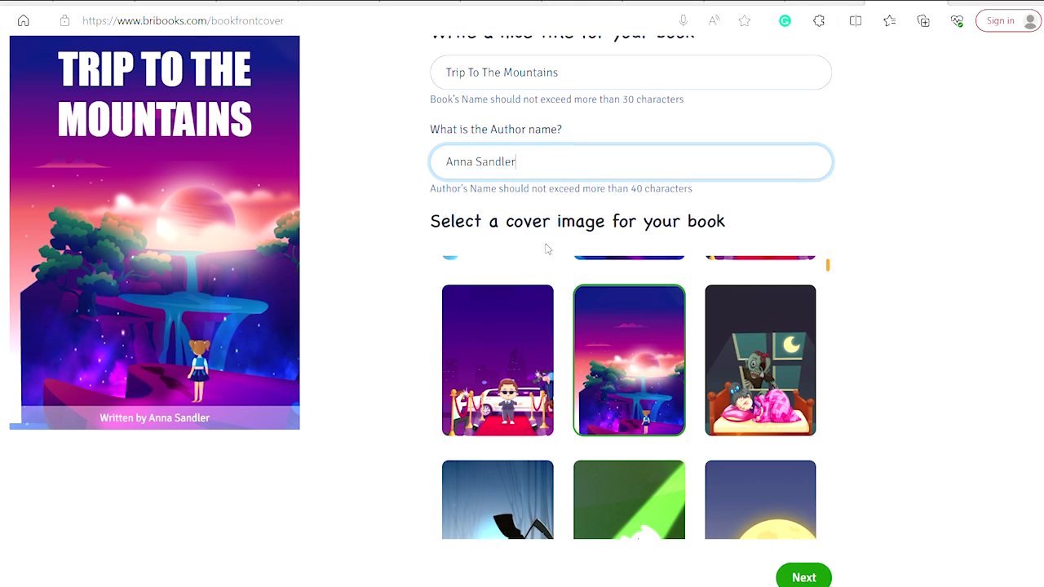
pyautogui.click(803, 584)
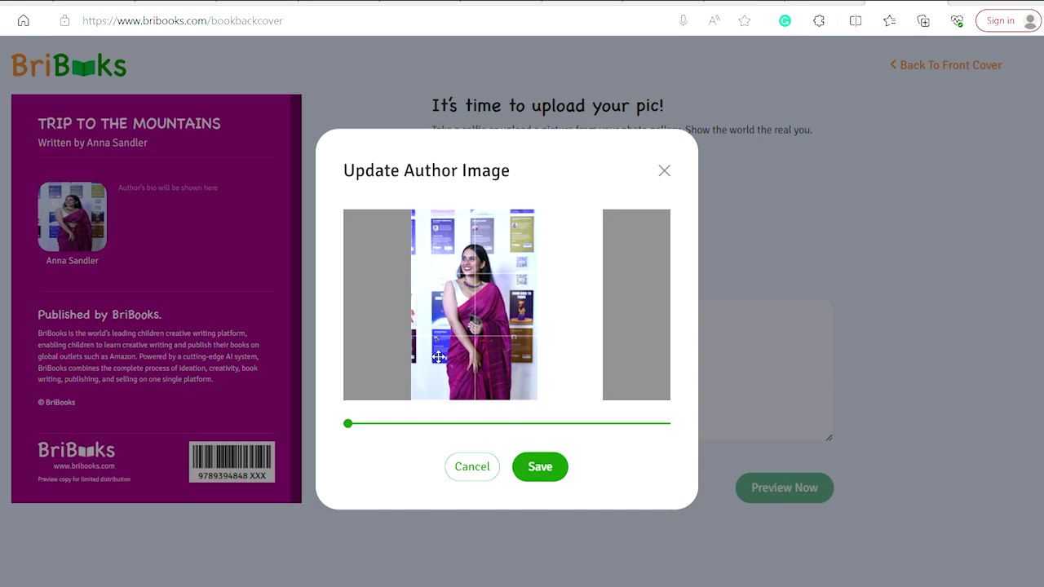
# Step: Save the author picture and write the bio "I am a traveler and I love to write about my experiences and my trips..."
pyautogui.click(541, 467)
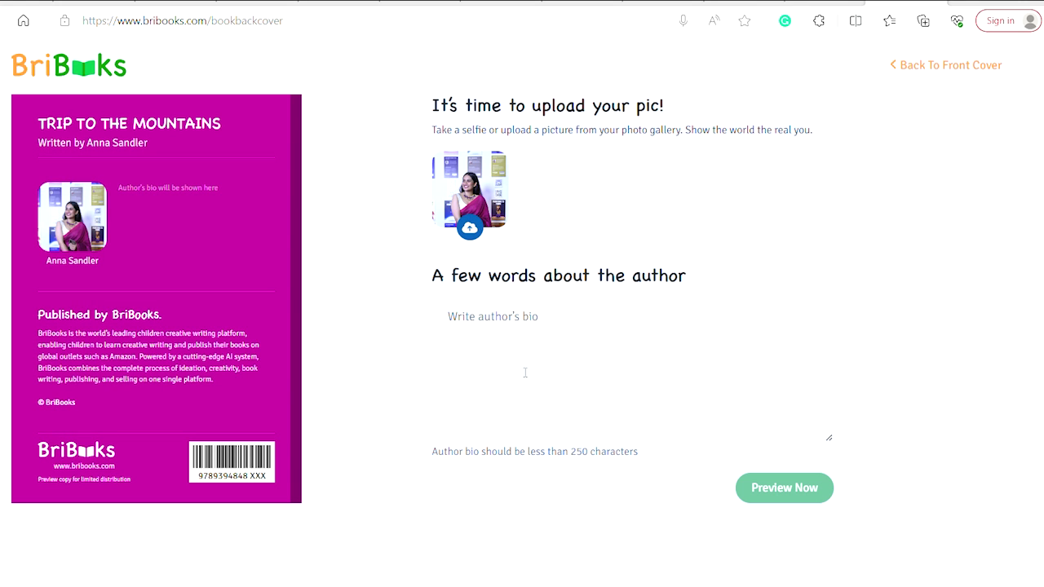
pyautogui.click(476, 333)
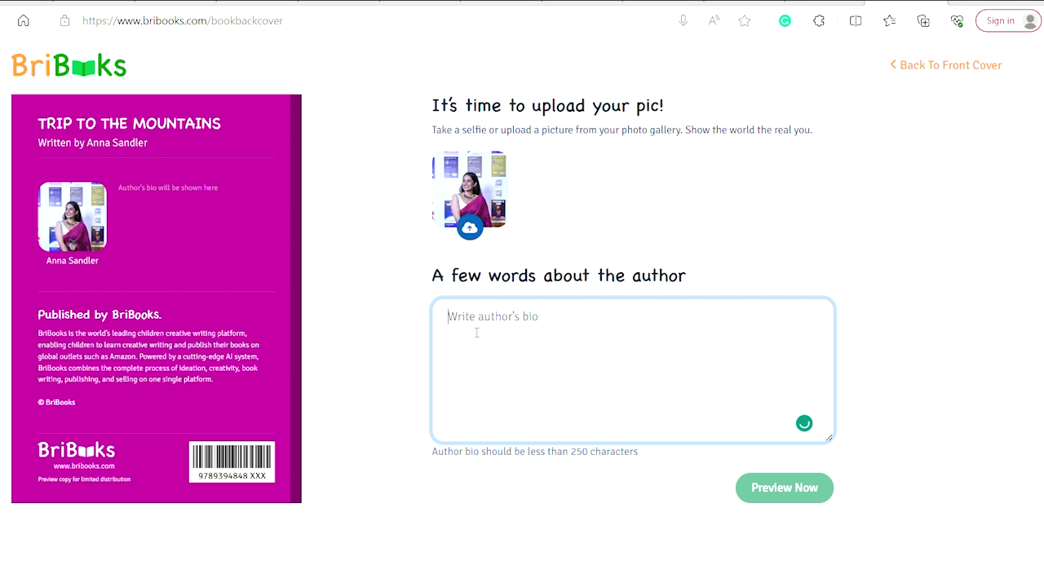
pyautogui.write('I am a trav')
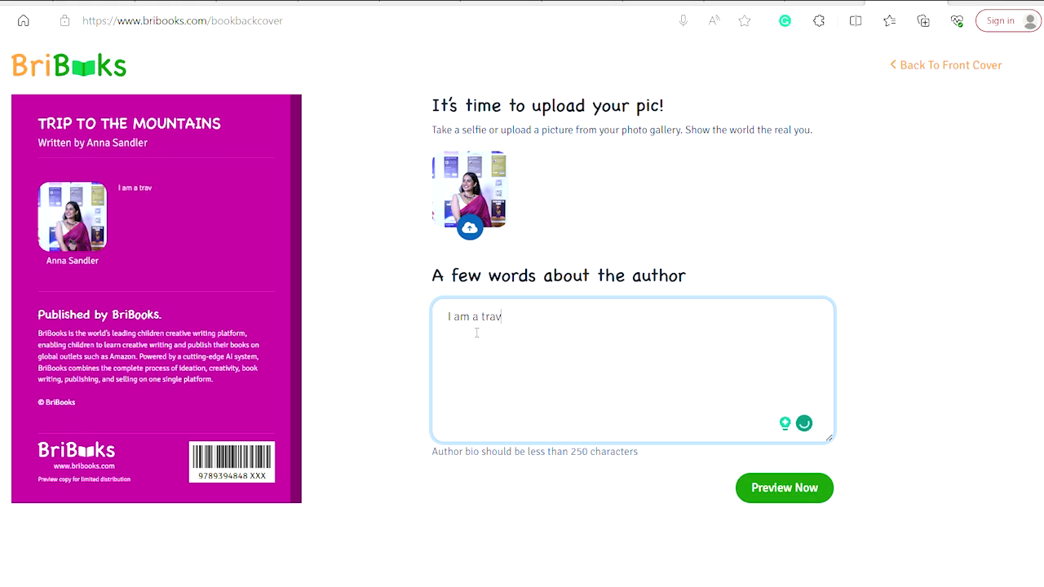
pyautogui.write('eller and I love to write about ')
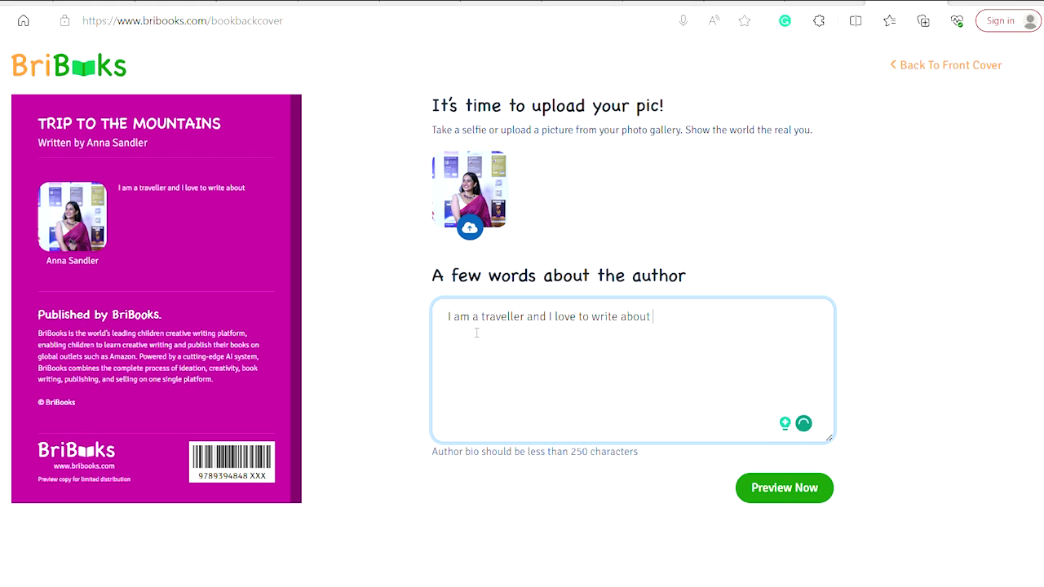
pyautogui.write('my experiences')
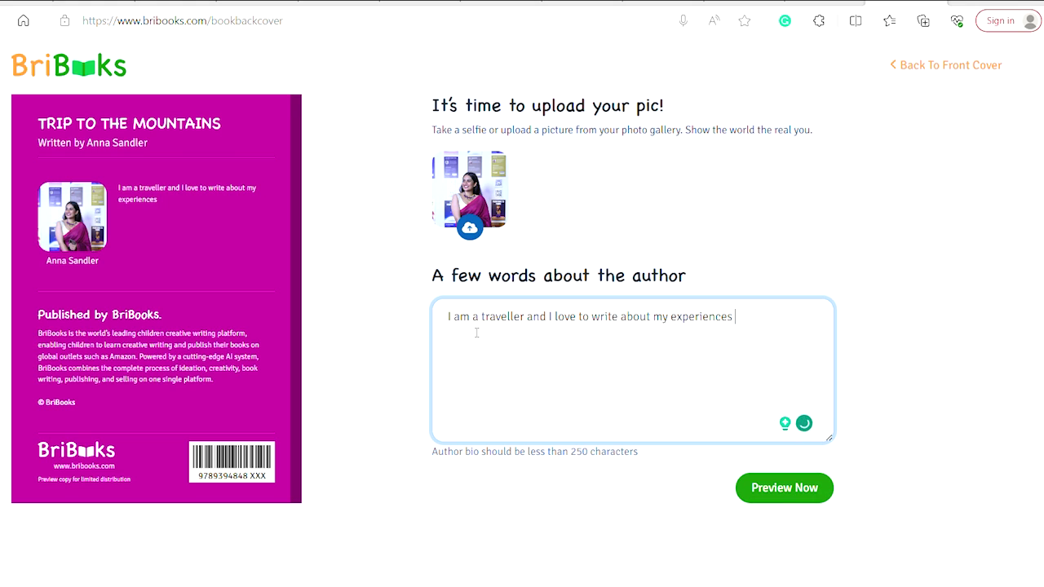
pyautogui.write(' and my trips...')
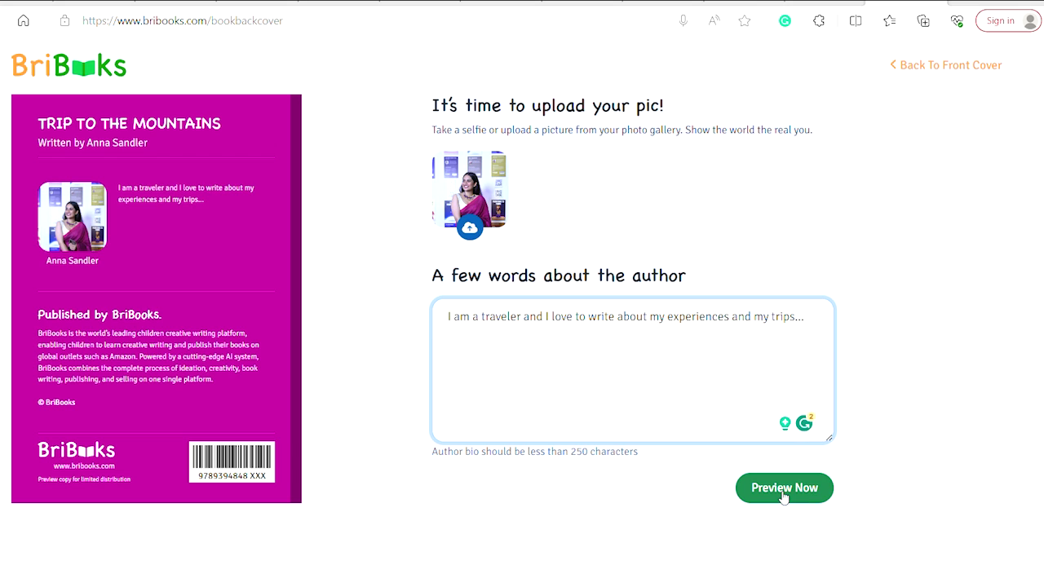
# Step: Open the preview of the finished book and page forward through its illustrated spreads, starting from the front cover
pyautogui.click(783, 493)
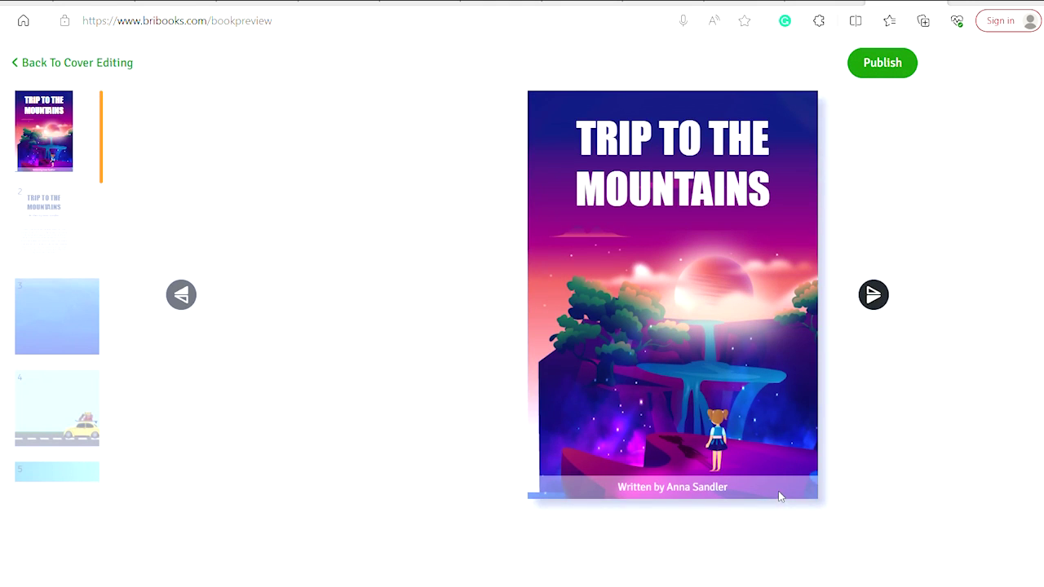
pyautogui.click(789, 444)
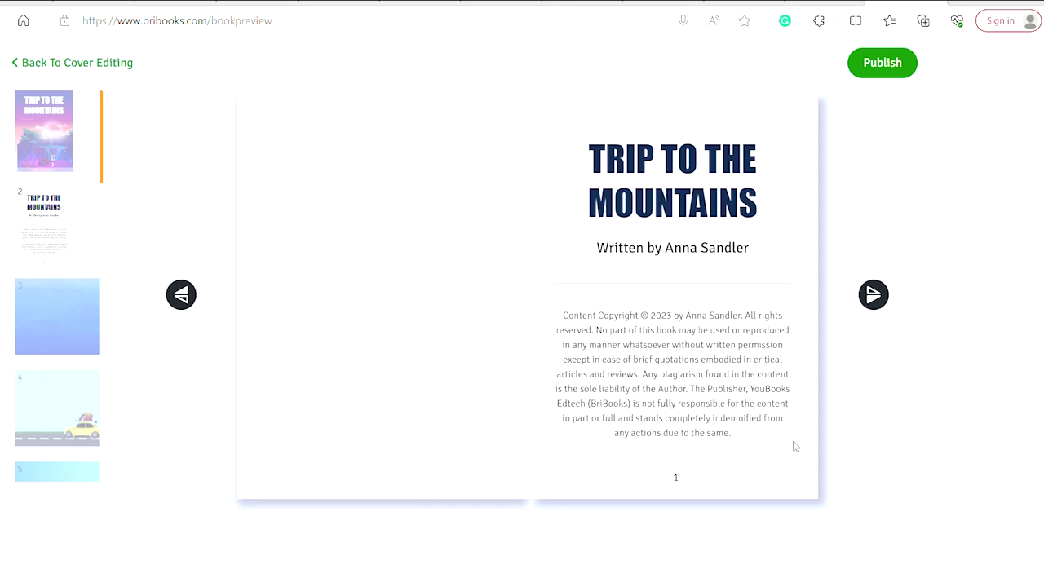
pyautogui.click(794, 447)
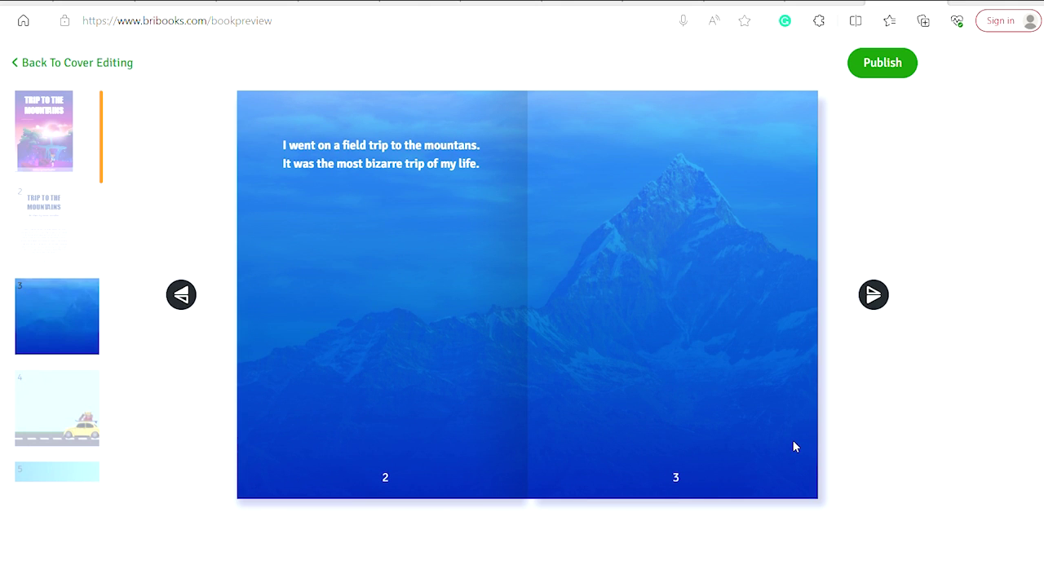
pyautogui.click(795, 447)
pyautogui.click(795, 447)
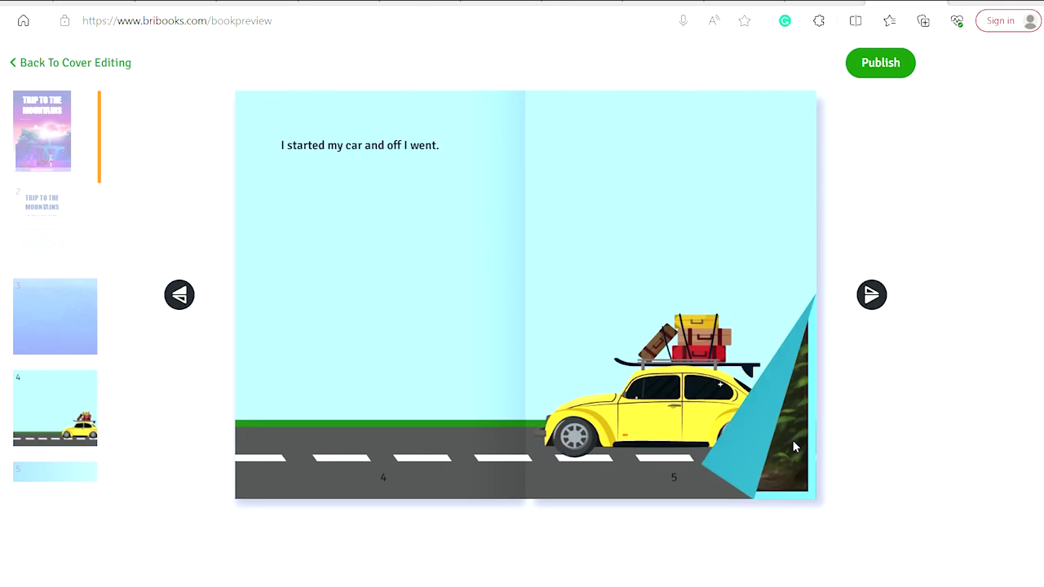
pyautogui.click(793, 441)
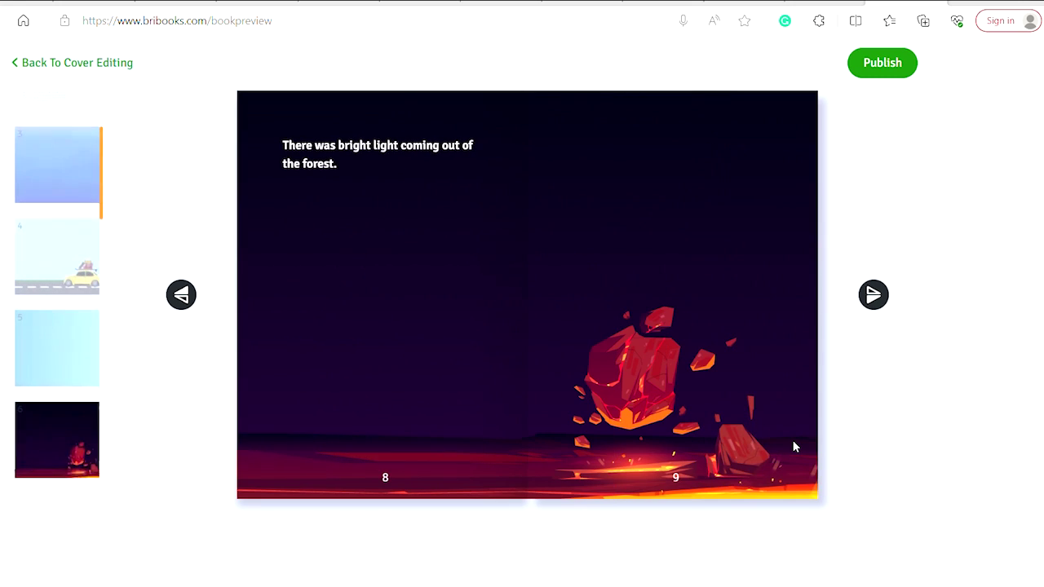
pyautogui.click(793, 442)
pyautogui.click(793, 442)
pyautogui.click(793, 442)
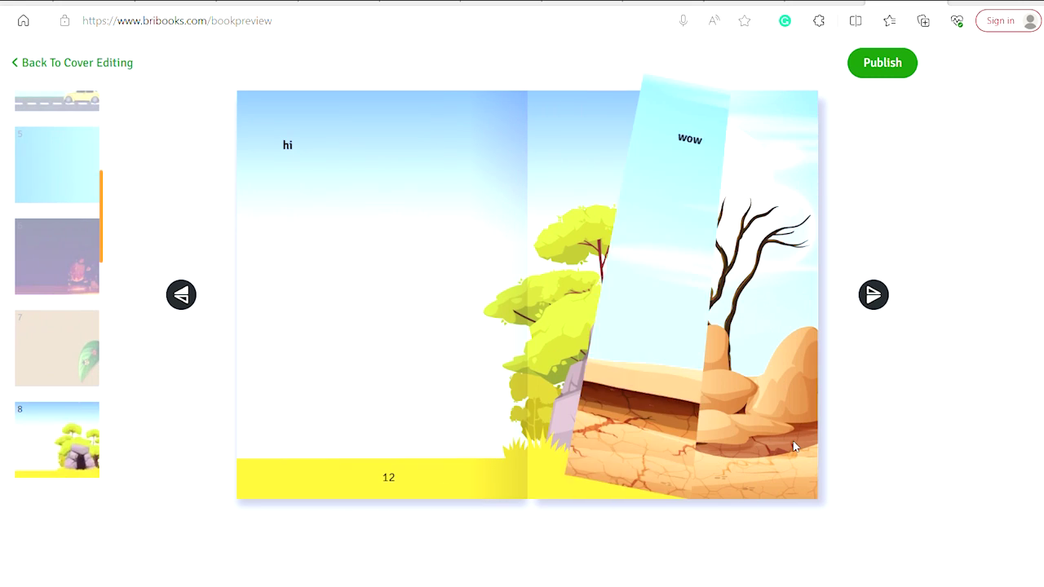
pyautogui.click(793, 441)
pyautogui.click(793, 441)
pyautogui.click(792, 440)
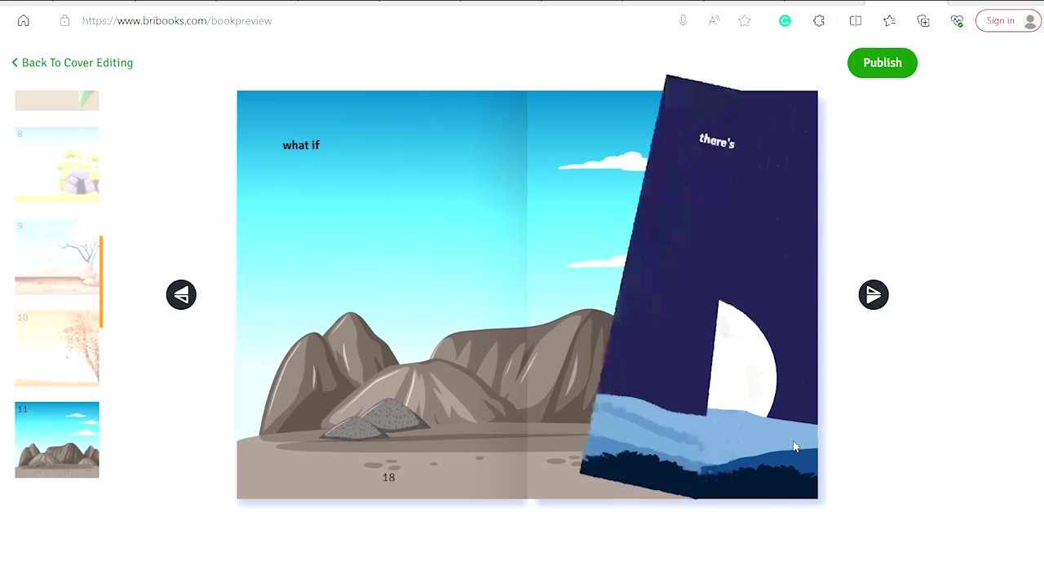
pyautogui.click(792, 442)
pyautogui.click(793, 442)
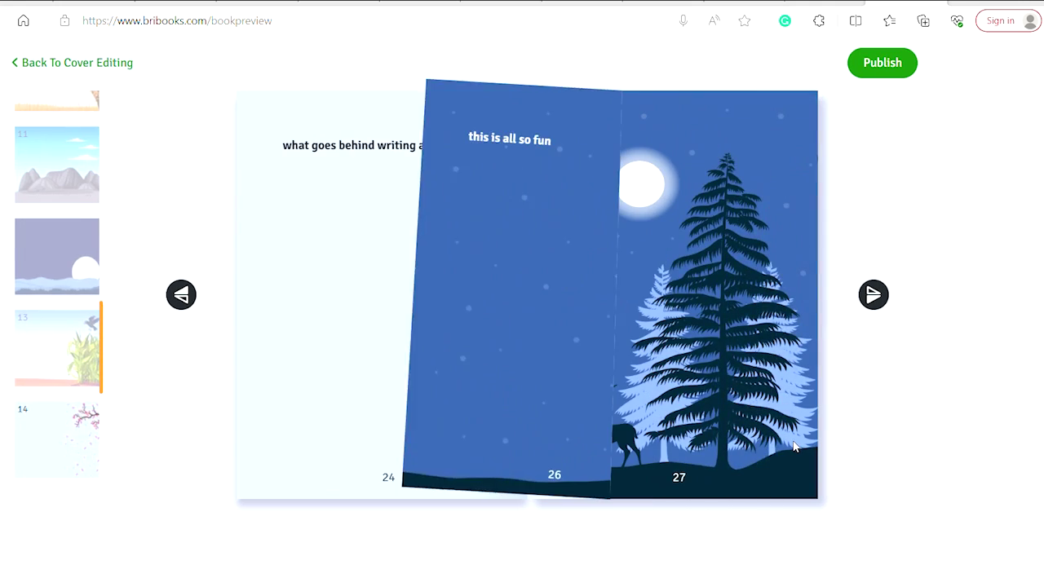
pyautogui.click(793, 444)
pyautogui.click(793, 442)
pyautogui.click(792, 442)
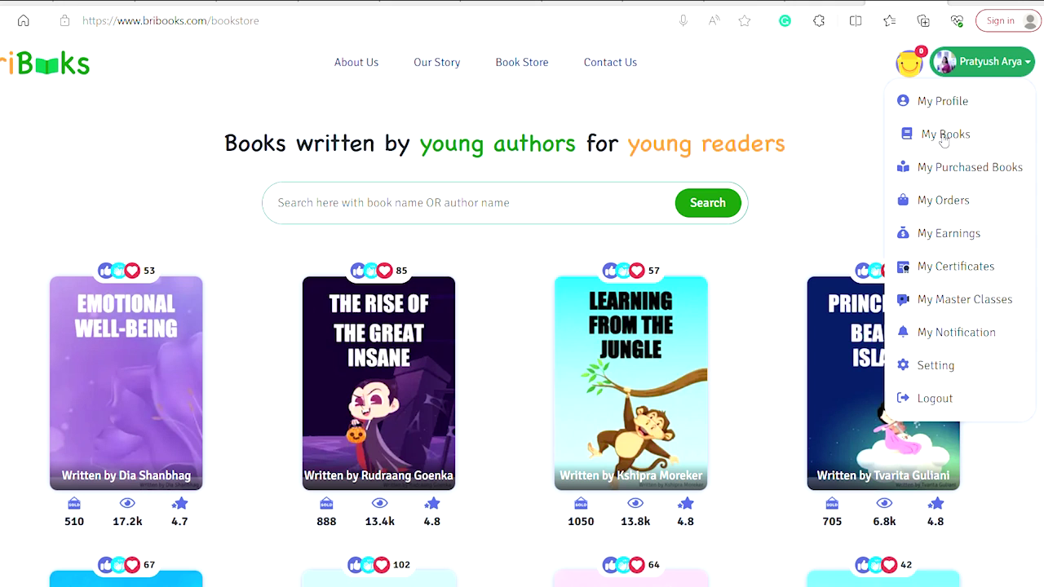
# Step: Open the account's My Books page and look through the incomplete and published books
pyautogui.click(943, 137)
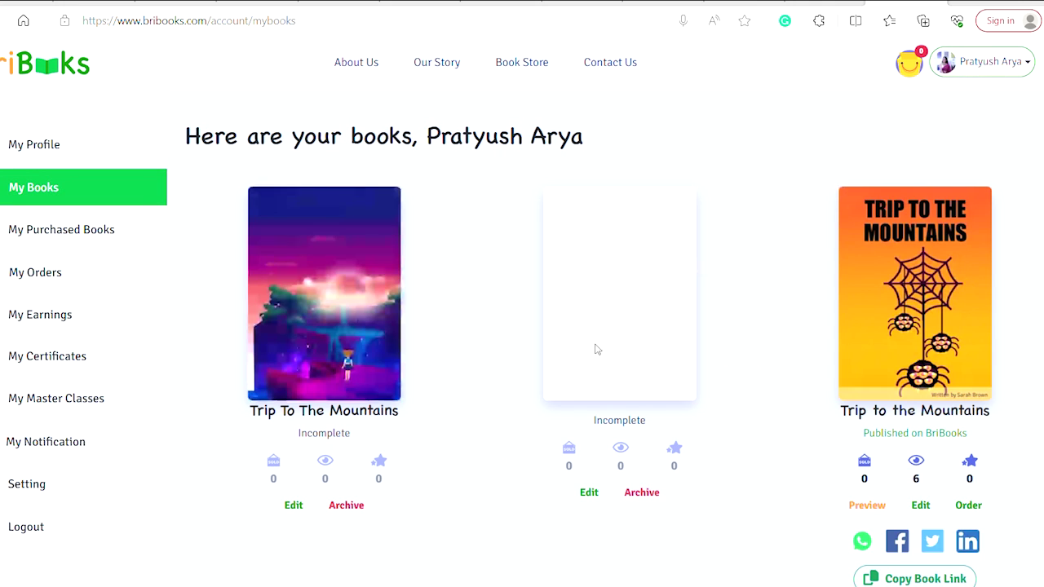
pyautogui.scroll(-3, 499, 368)
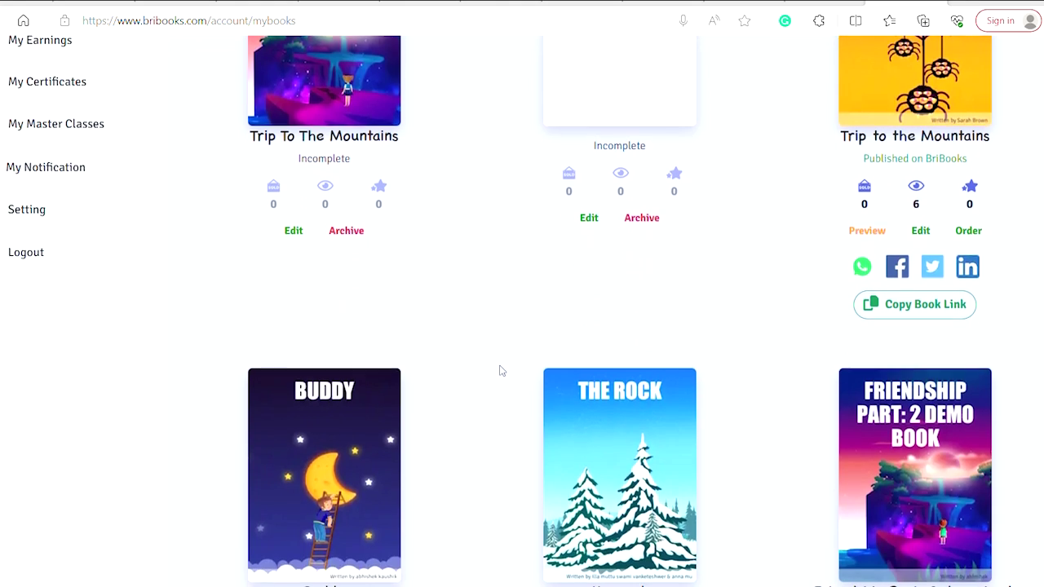
pyautogui.scroll(-3, 499, 369)
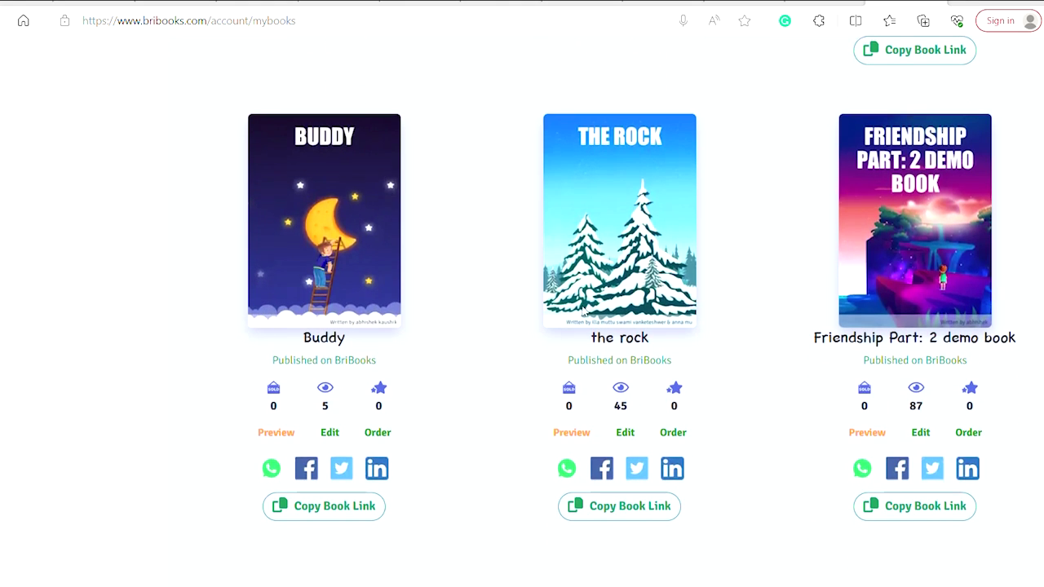